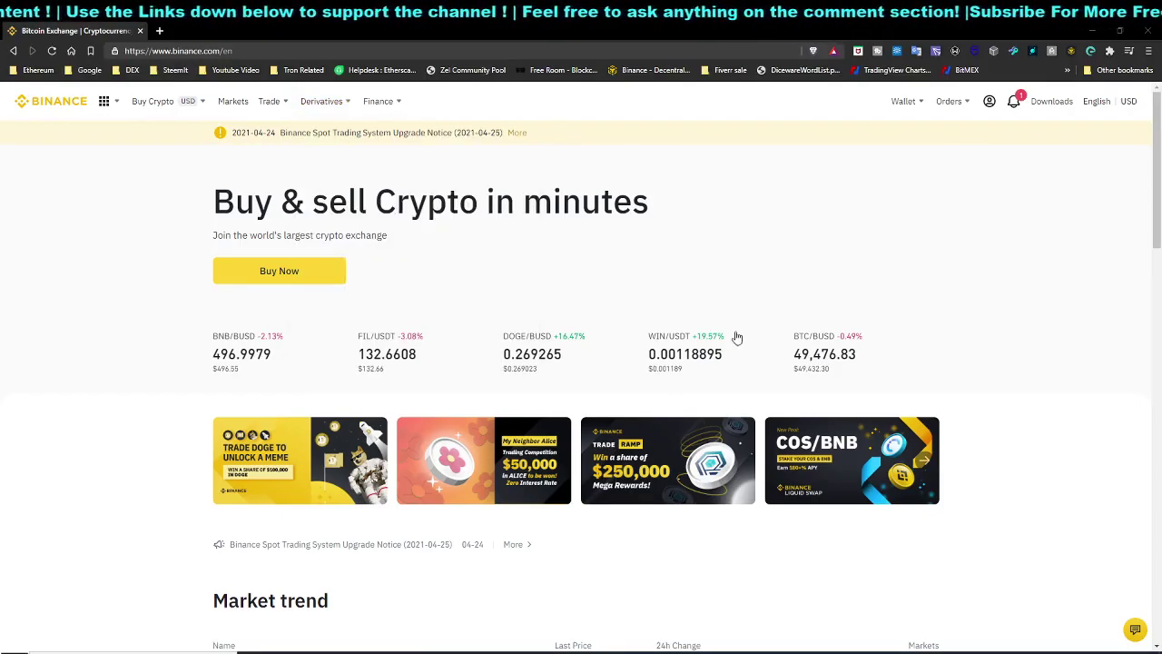
Step: Scroll the homepage, return to the top and reveal the Trade menu's Convert, Classic, Advanced, Margin and P2P options
scroll(738, 338, down, 12)
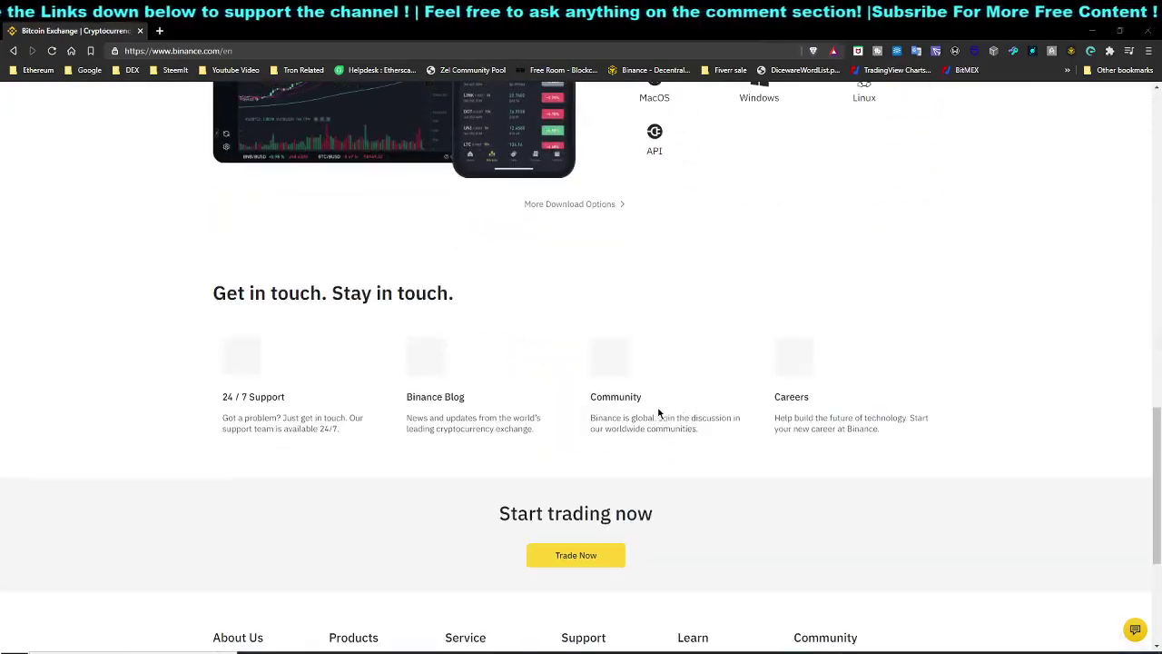
scroll(669, 522, down, 1)
scroll(643, 436, up, 2)
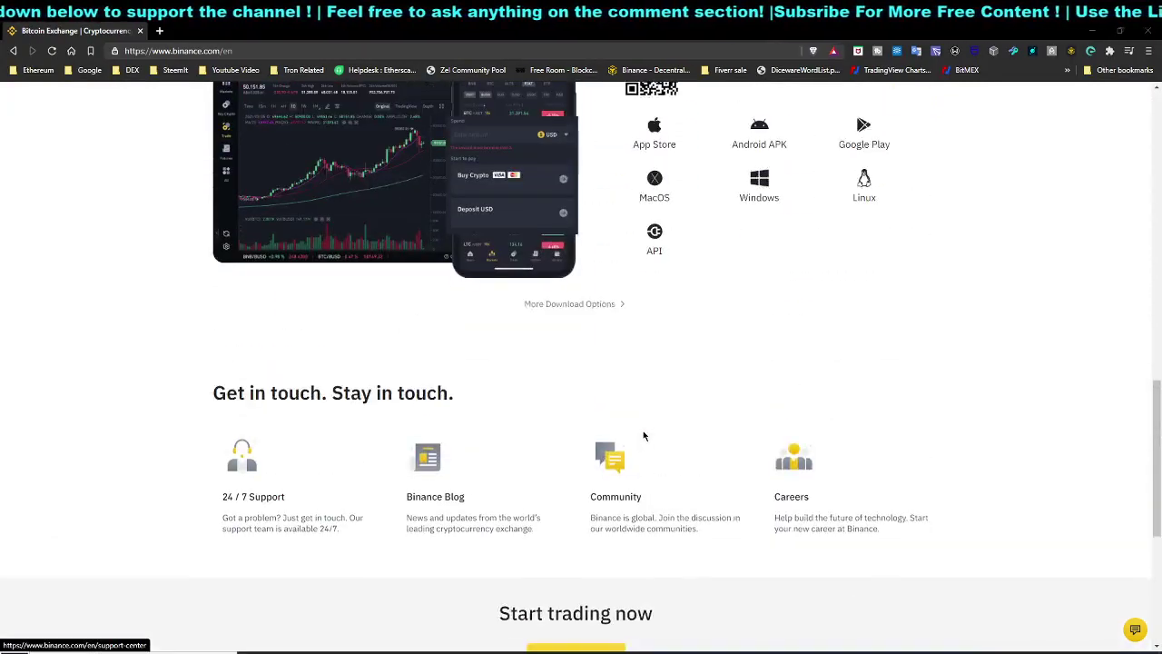
scroll(644, 436, up, 12)
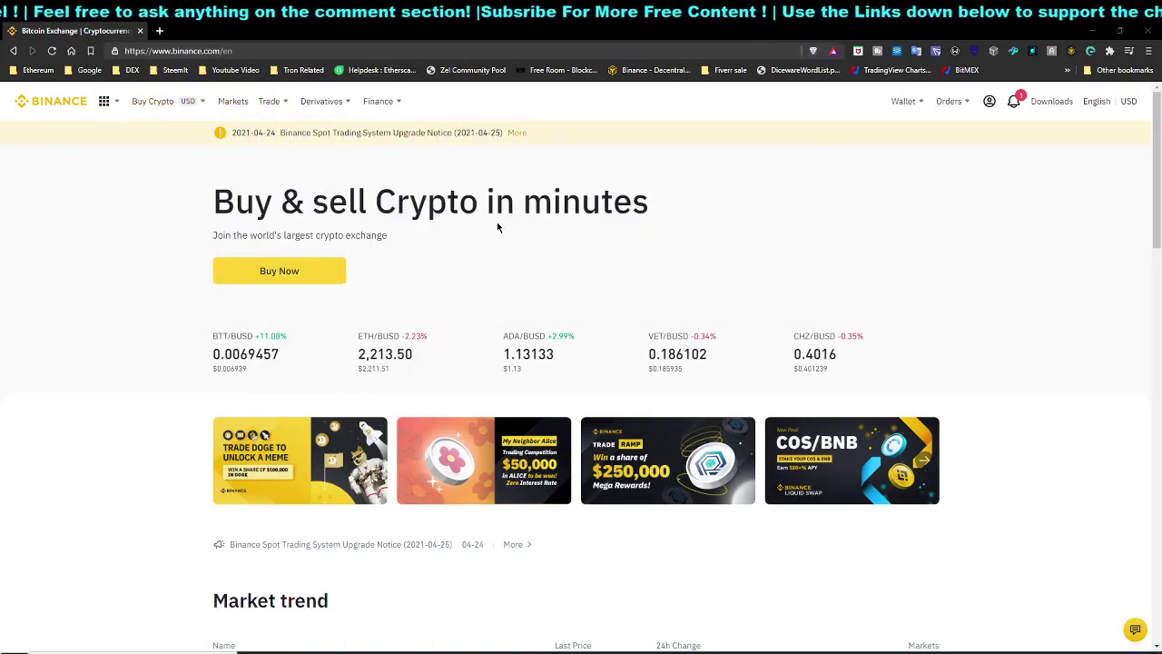
mouse_move(1015, 102)
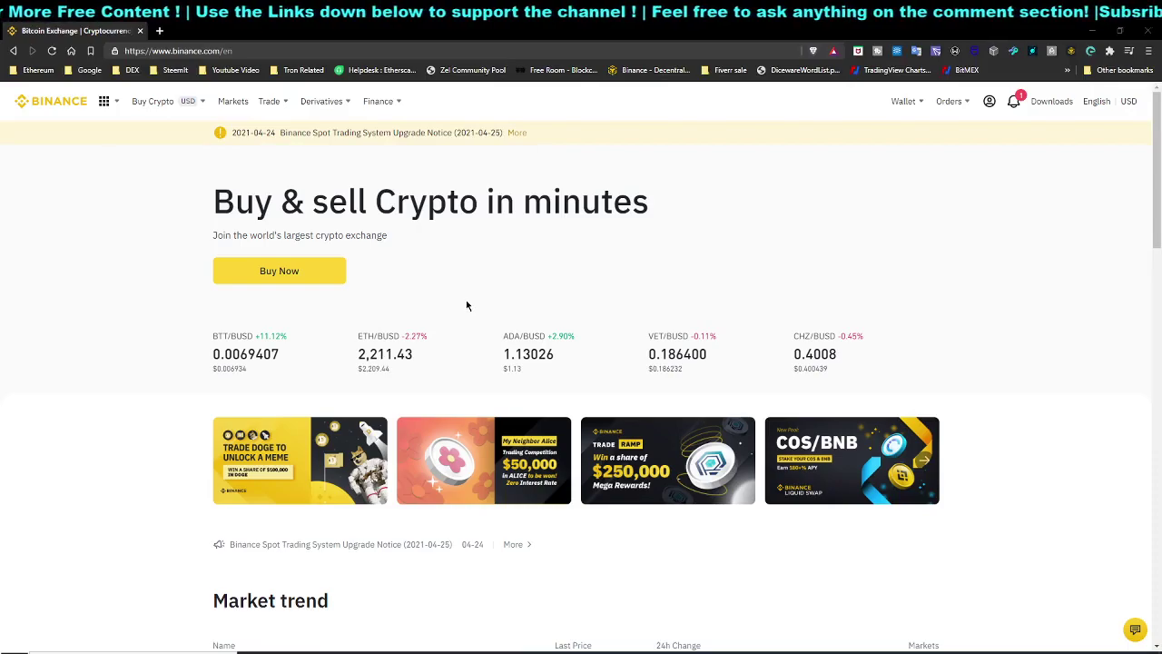
mouse_move(388, 82)
mouse_move(270, 98)
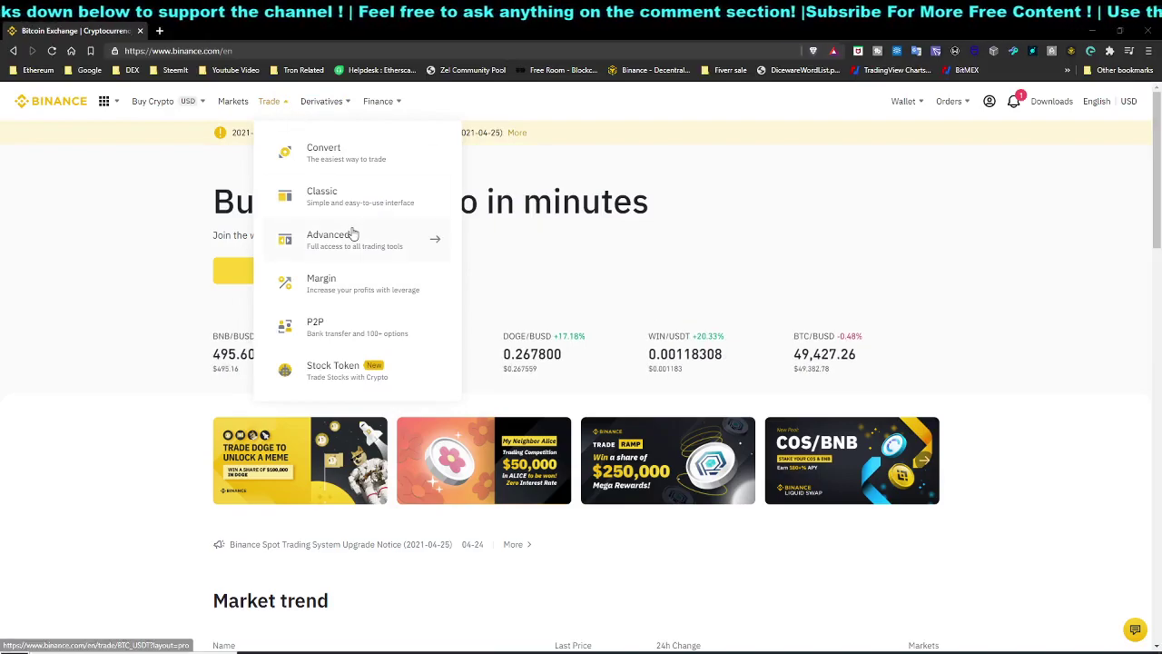
Step: Open the advanced BTC/USDT trading view and browse its trading pair list
click(306, 239)
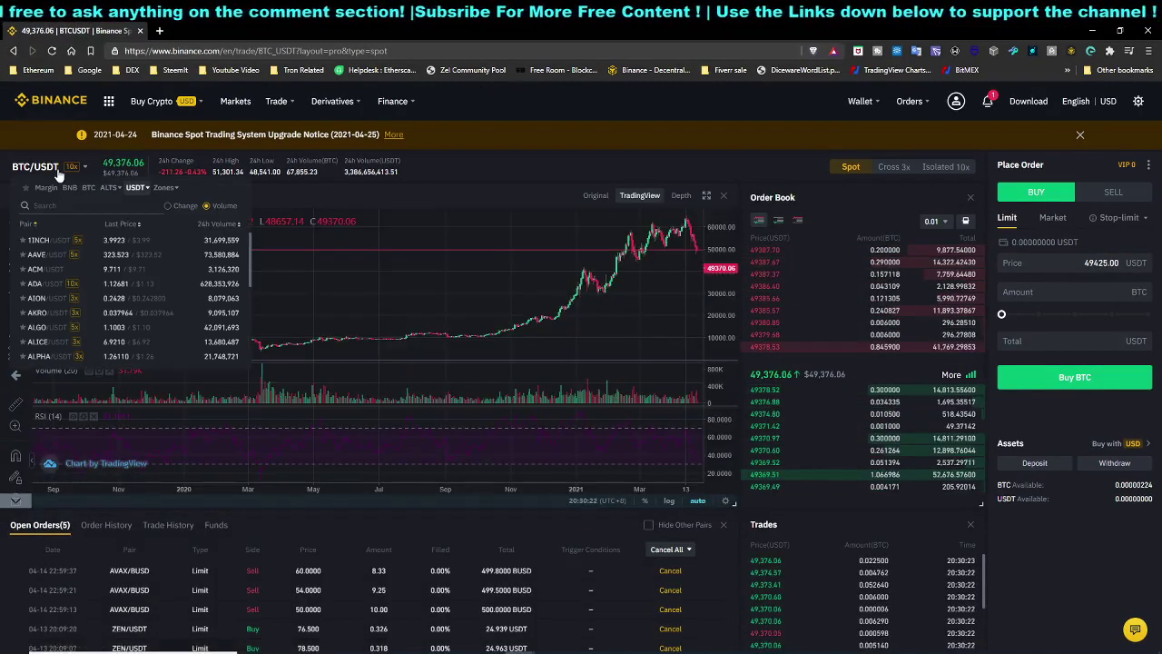
mouse_move(36, 166)
scroll(133, 261, down, 15)
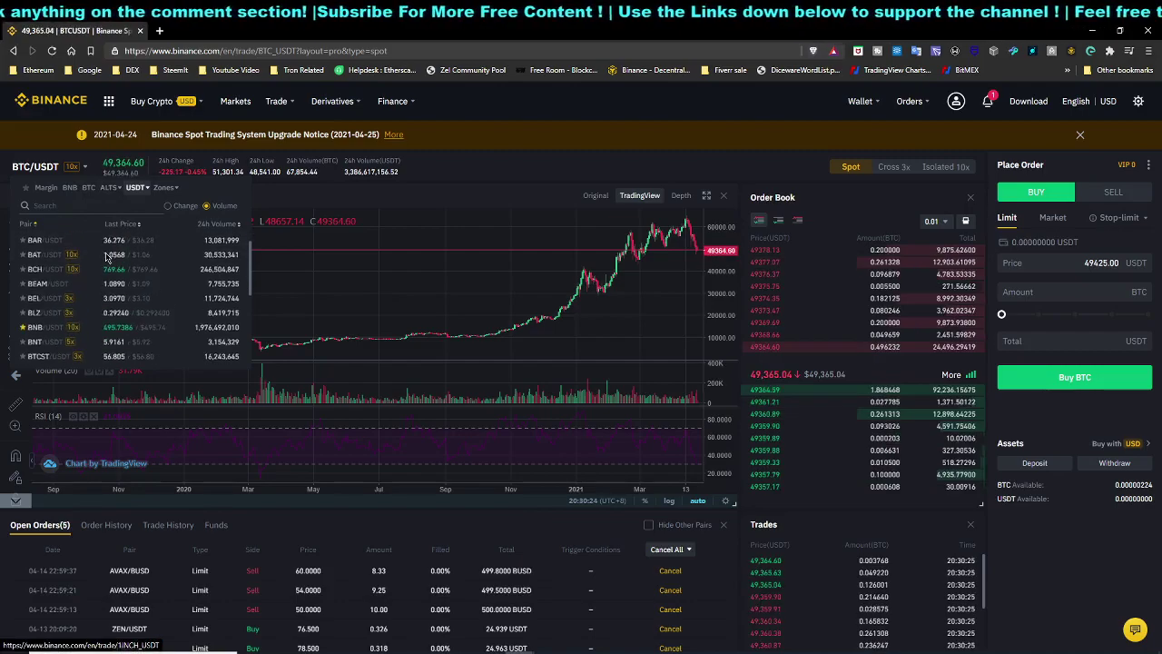
scroll(134, 261, down, 20)
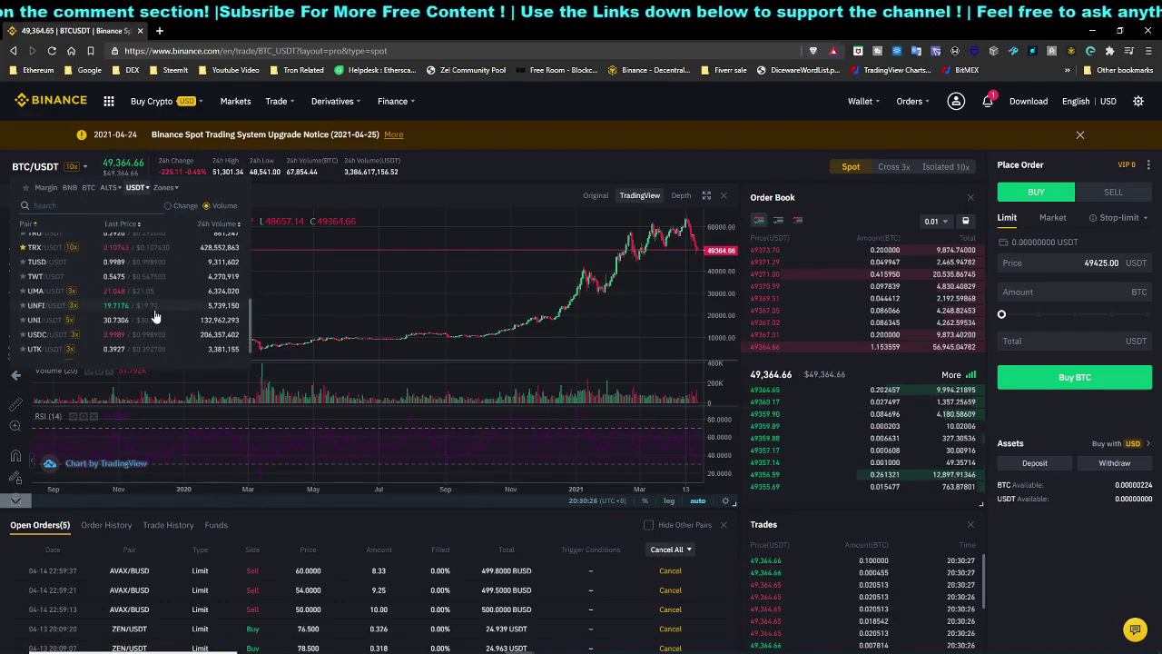
scroll(597, 127, up, 2)
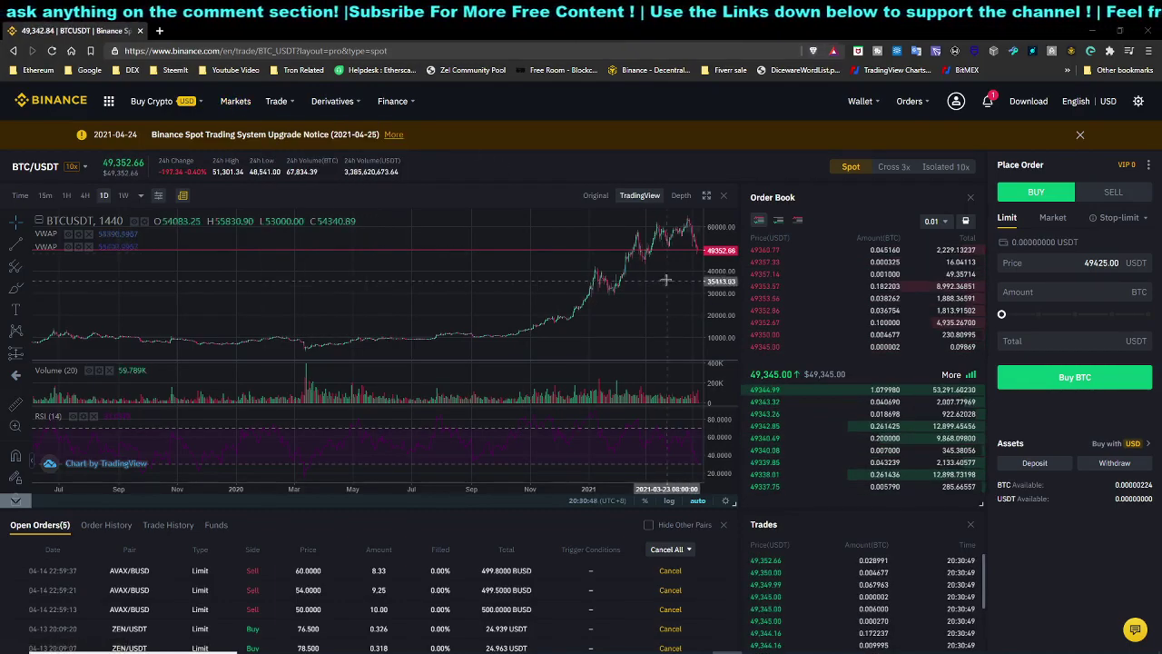
Step: Drag the BTC/USDT price chart left to leave space on the right
drag(658, 277, 533, 277)
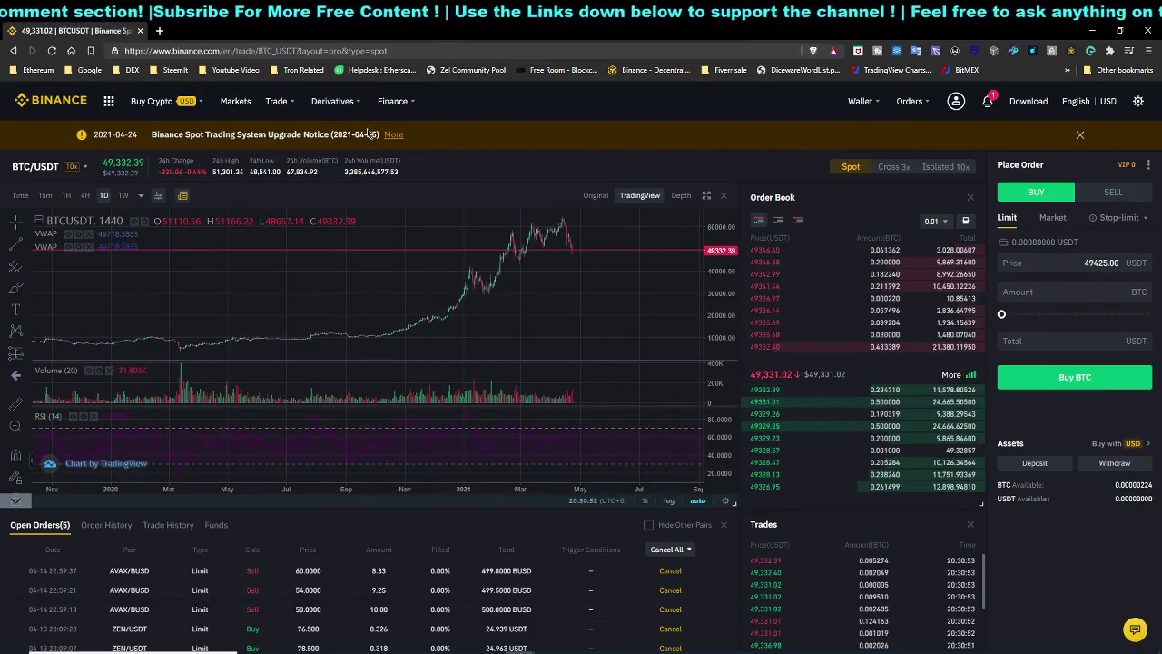
mouse_move(418, 109)
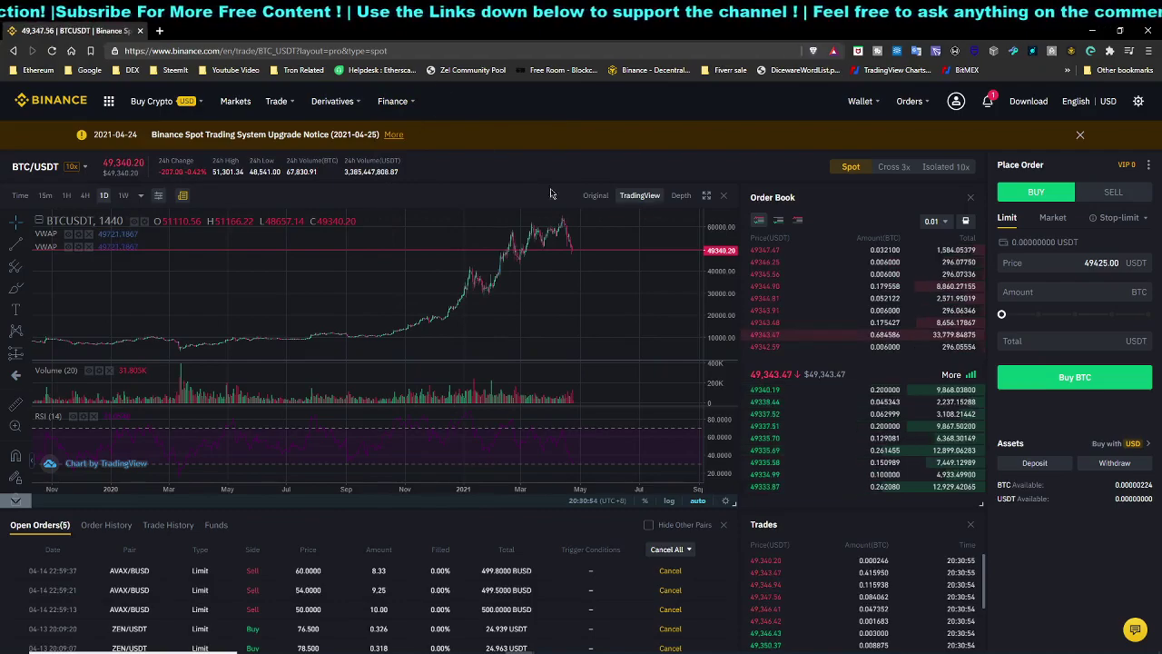
mouse_move(354, 104)
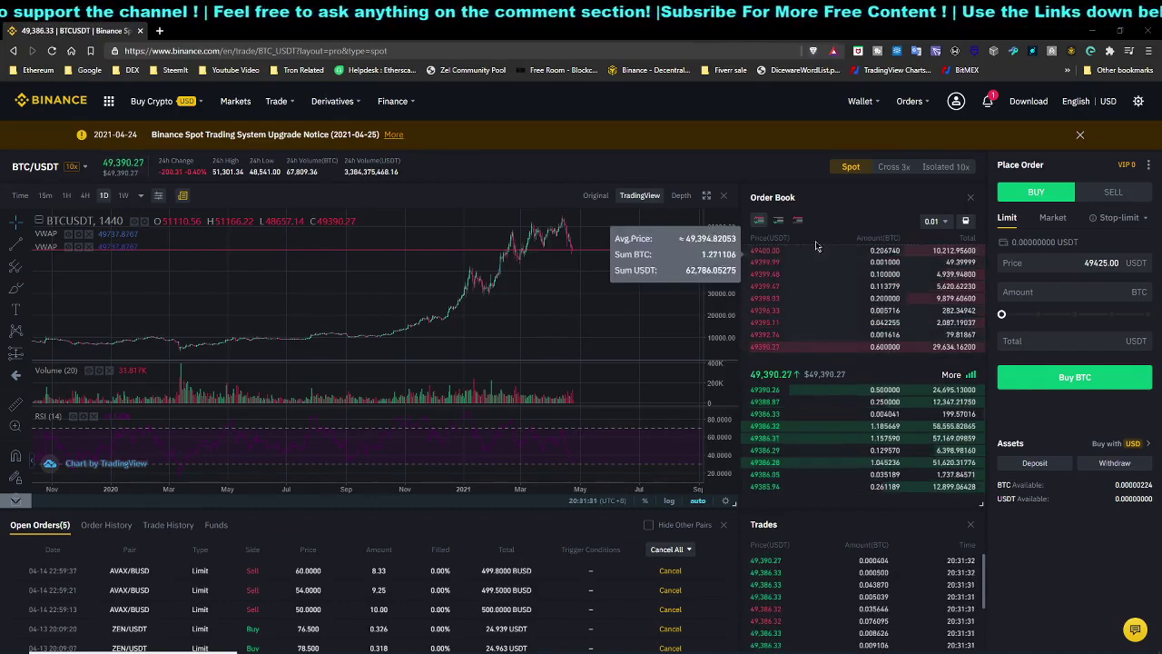
mouse_move(873, 102)
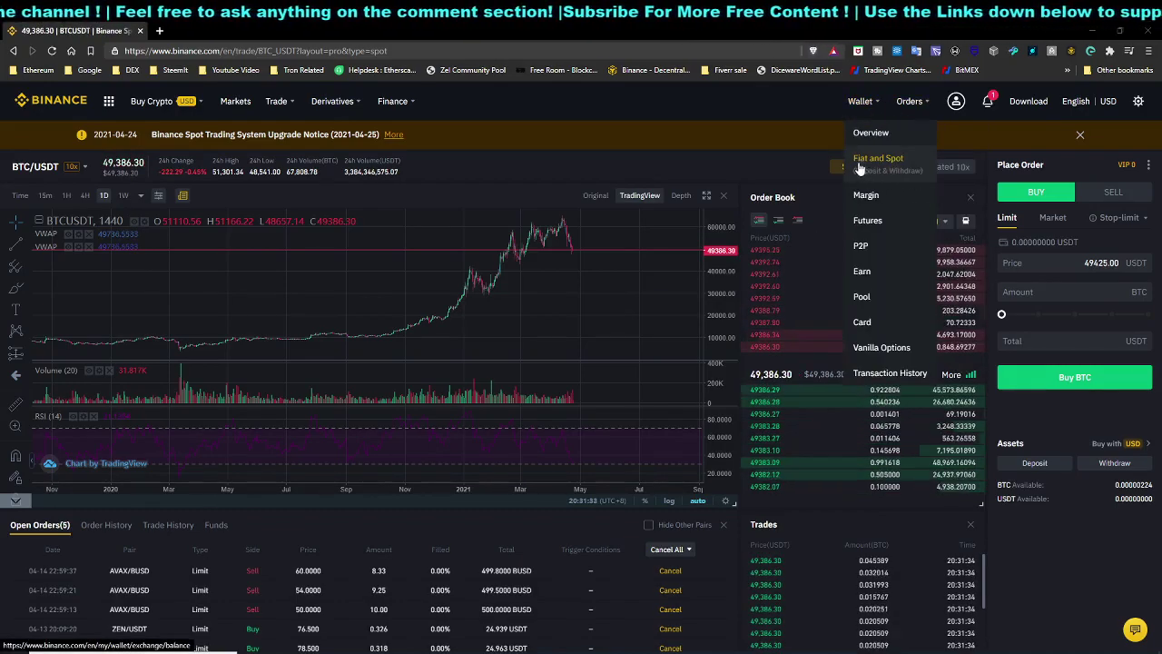
Step: Open the Fiat and Spot wallet and start a USD deposit via Silvergate Bank (SWIFT)
click(894, 165)
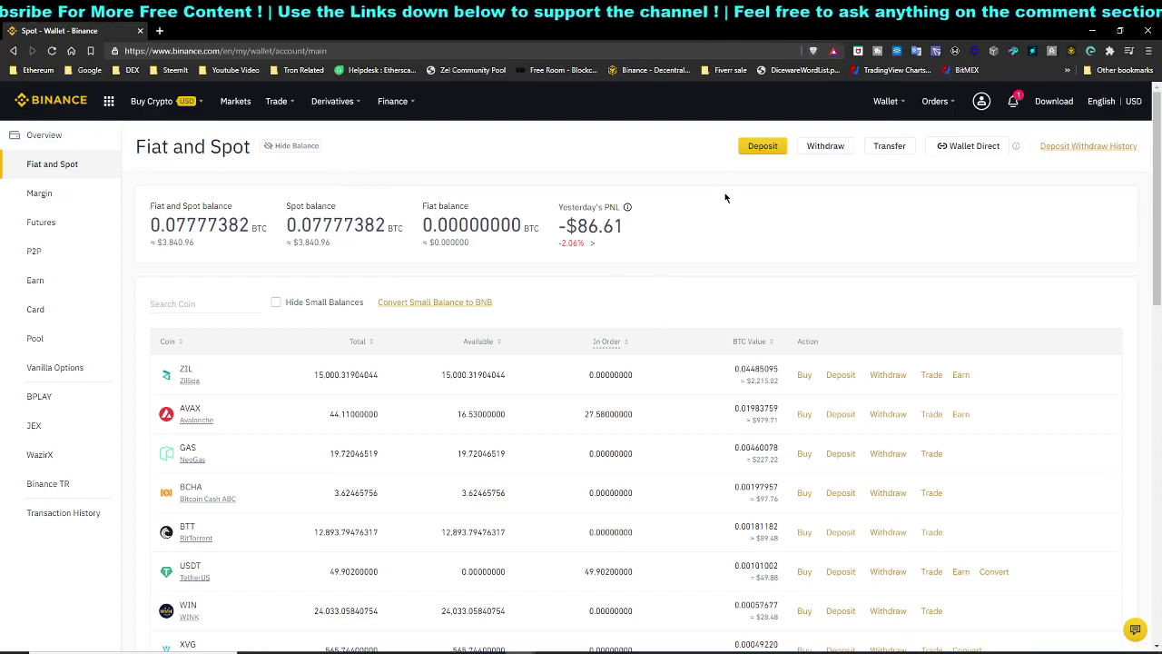
click(763, 146)
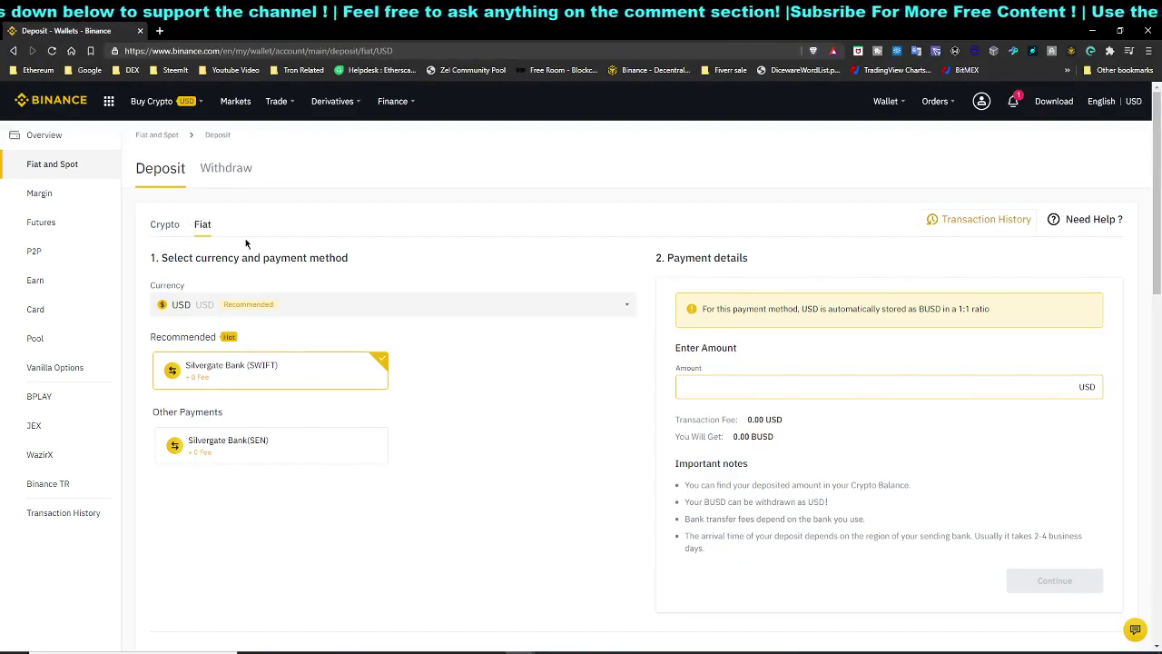
click(281, 310)
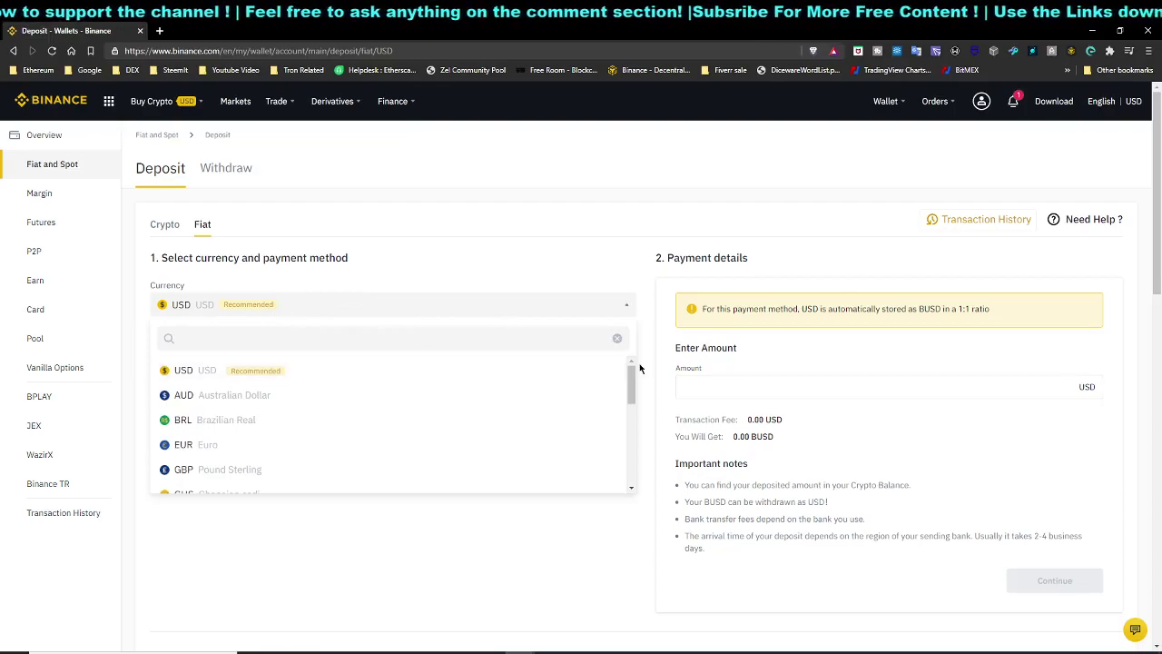
mouse_move(632, 389)
mouse_down()
mouse_move(628, 462)
mouse_move(628, 372)
mouse_up()
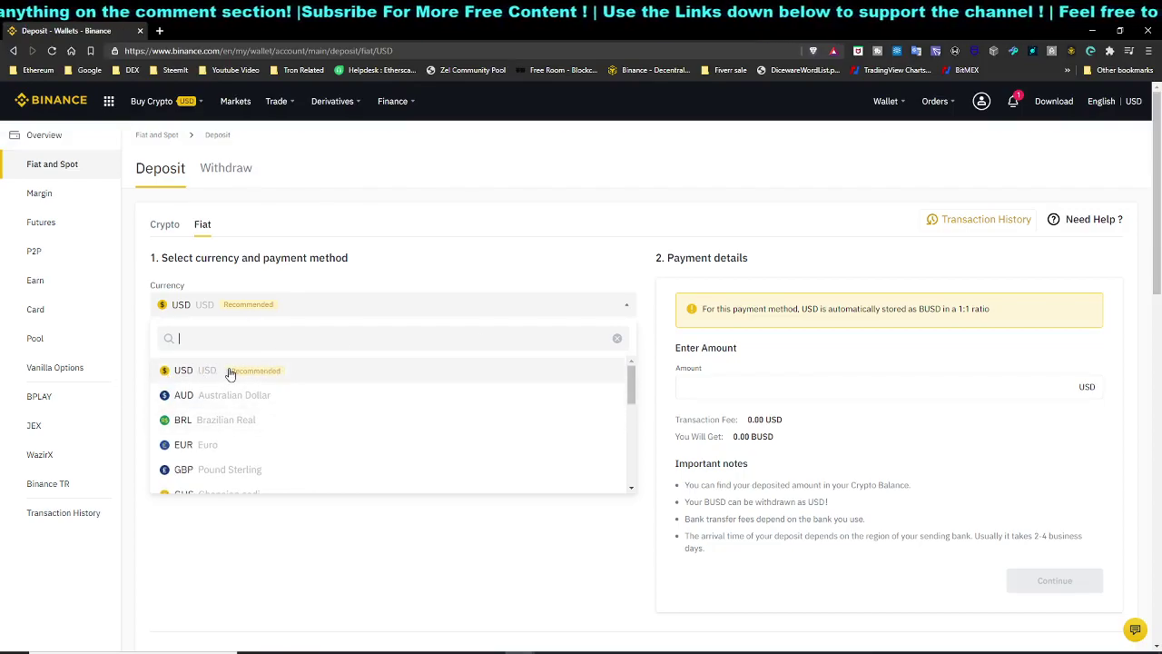
click(282, 338)
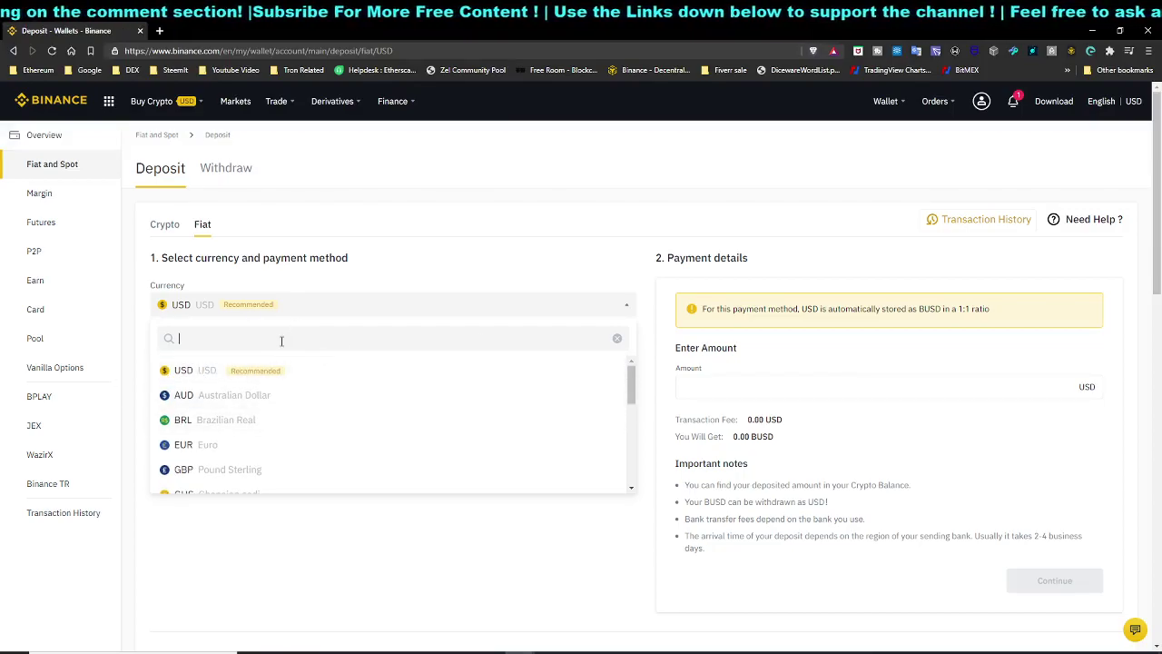
click(927, 424)
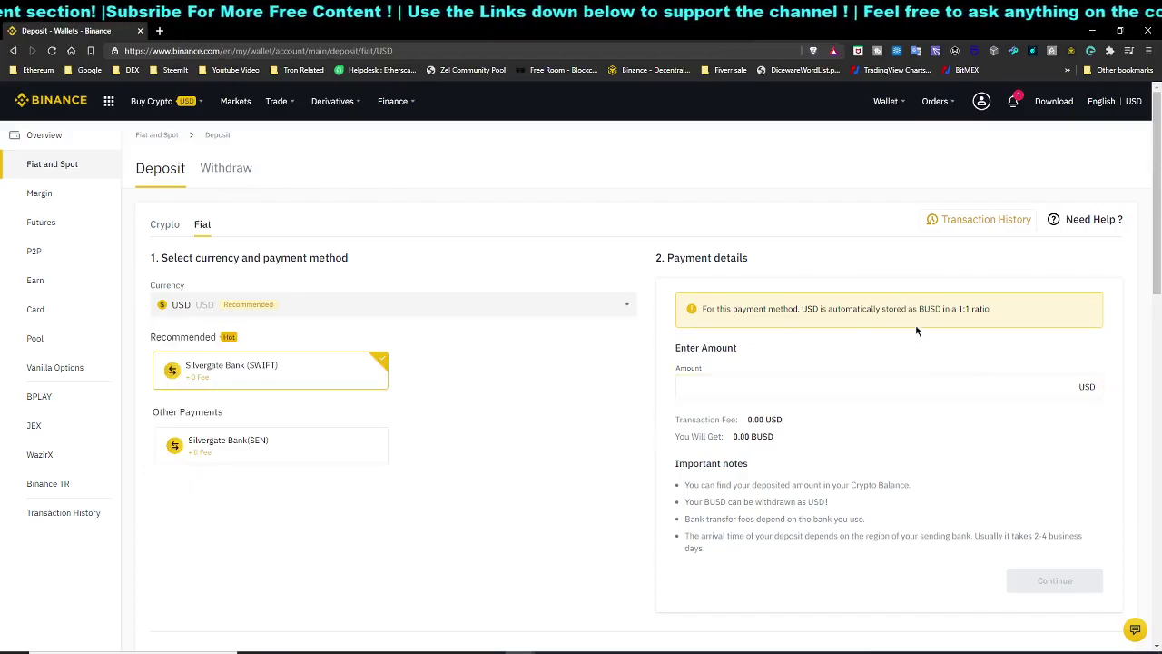
drag(817, 309, 951, 326)
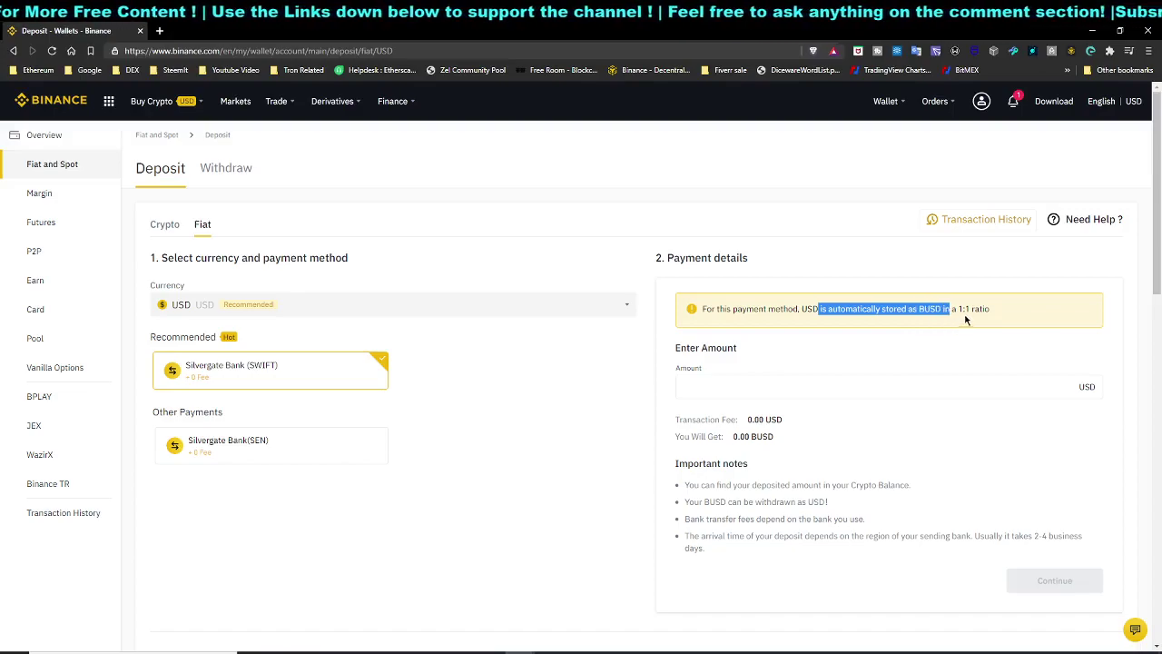
click(964, 314)
click(740, 391)
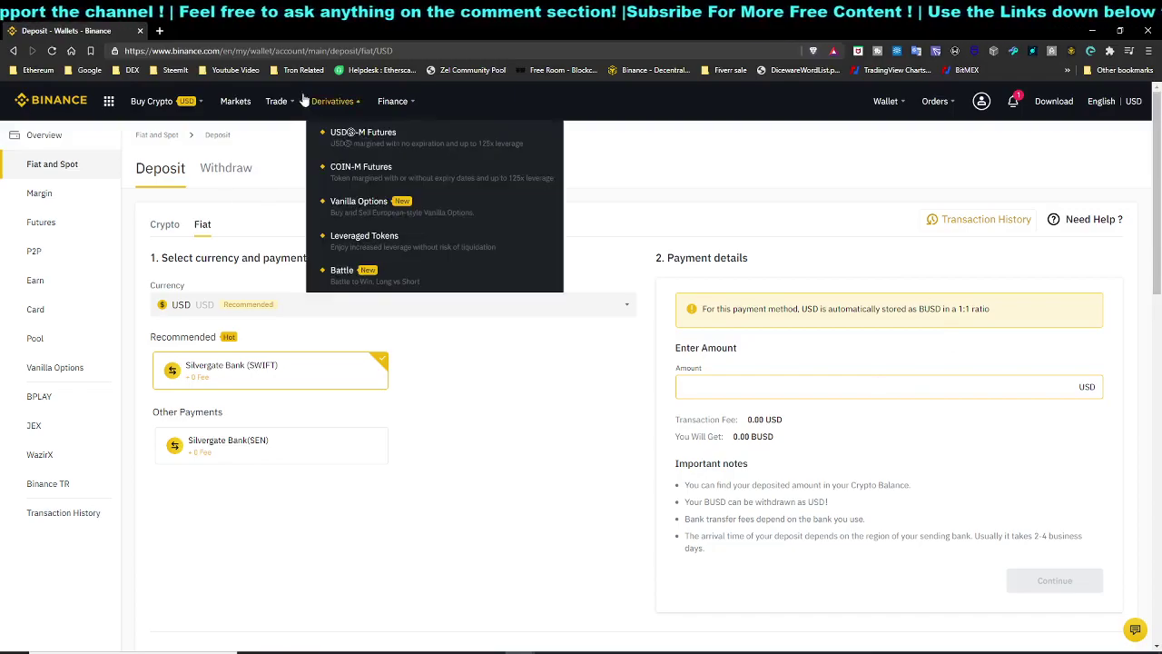
Step: Open advanced trading in a background tab, then return to the USD deposit page
mouse_move(276, 101)
right_click(320, 211)
click(354, 217)
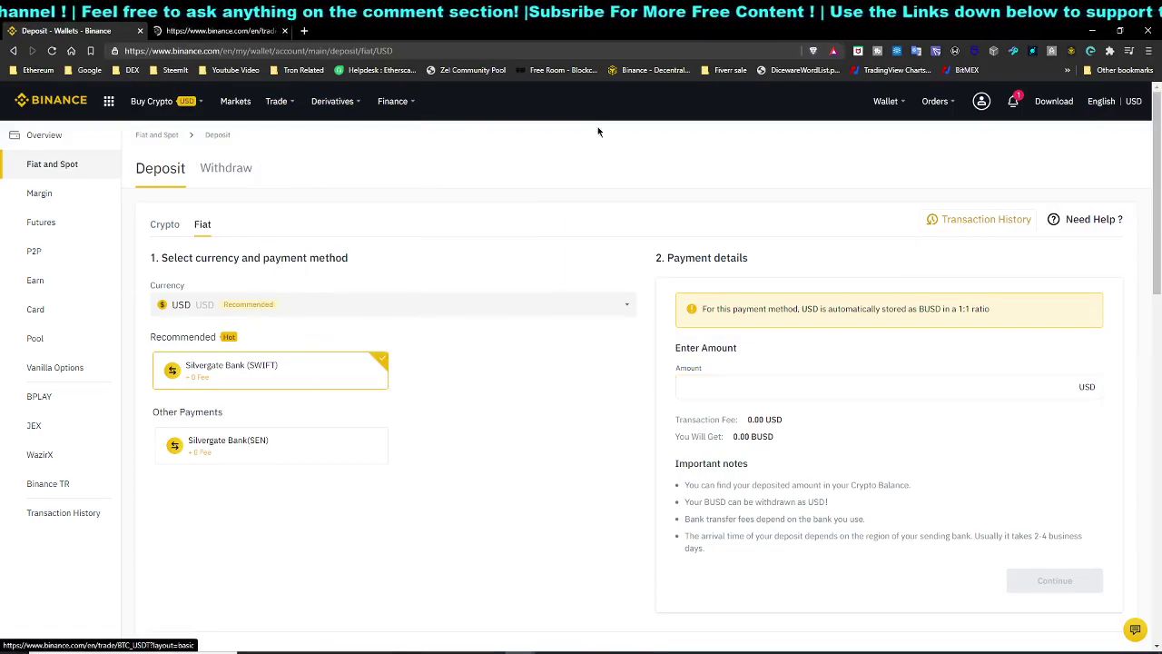
click(272, 30)
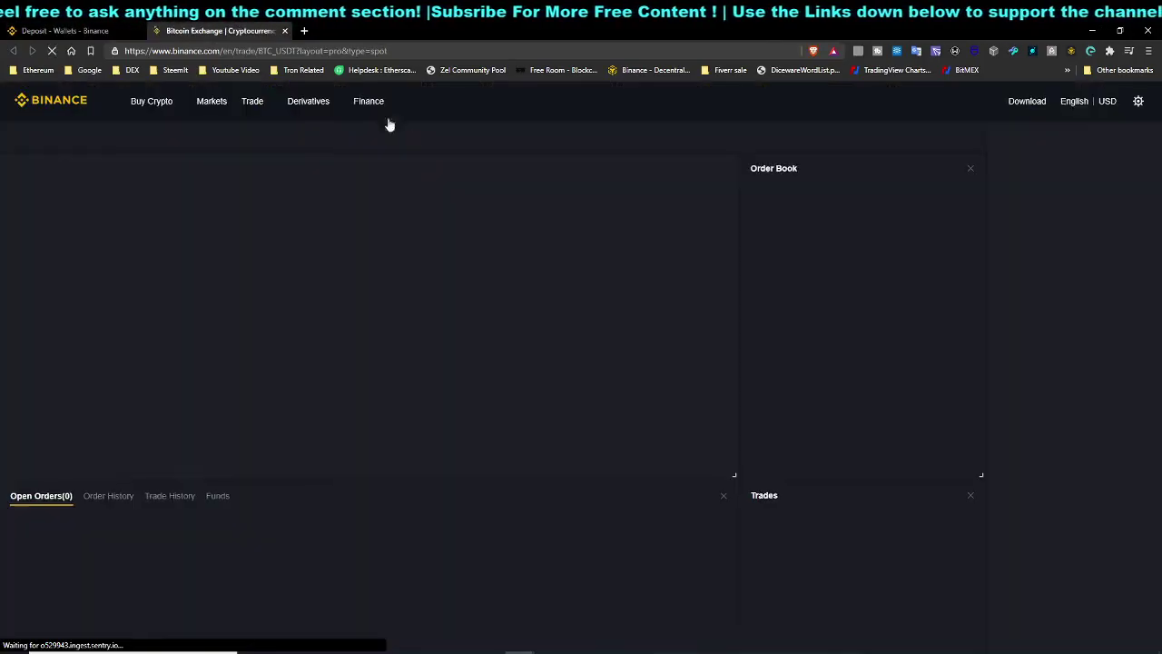
key(ctrl+shift+Tab)
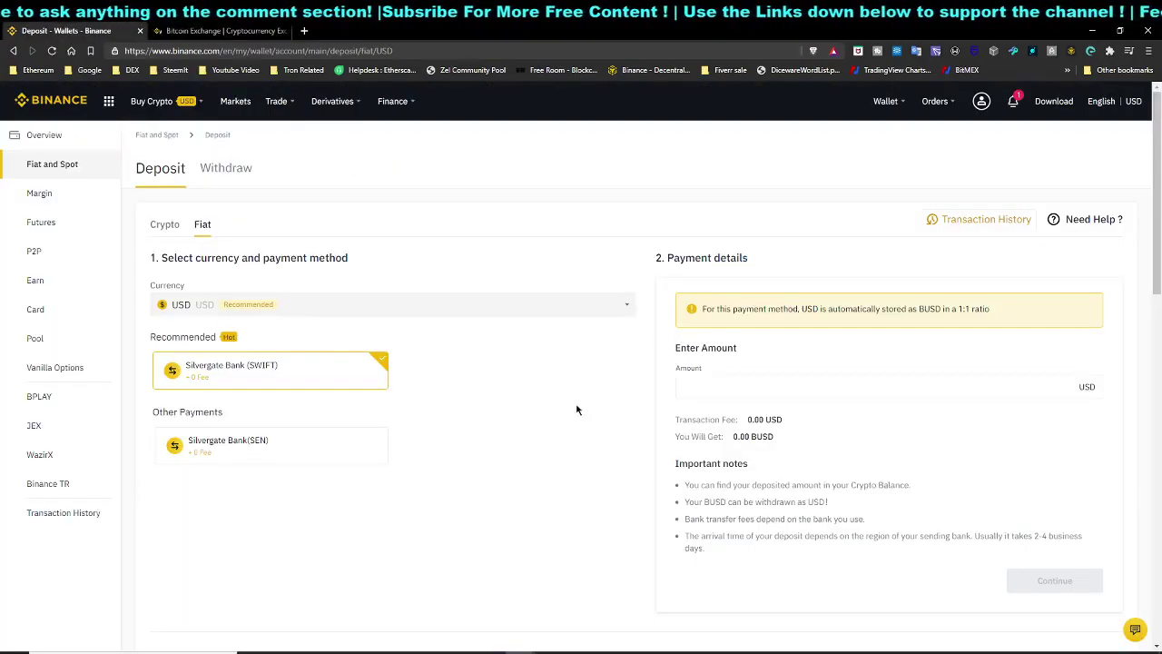
Step: Enter a 100 USD deposit amount, noting the 50,000 limit, and continue
click(725, 385)
text(1)
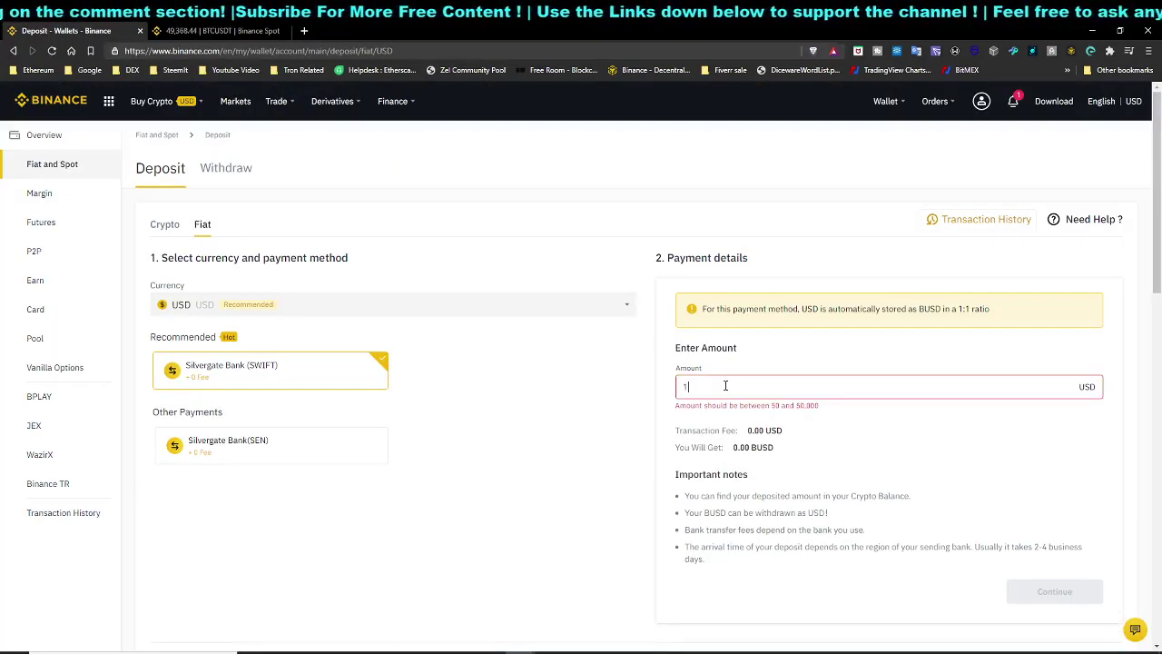
drag(796, 403, 863, 413)
click(771, 414)
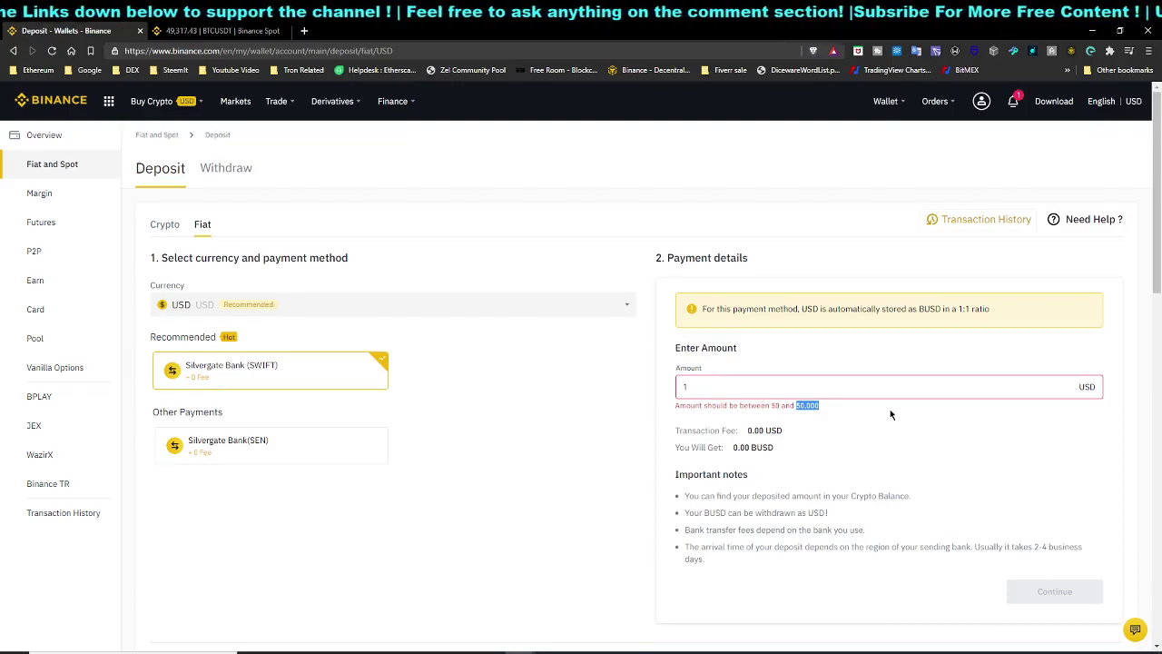
click(764, 389)
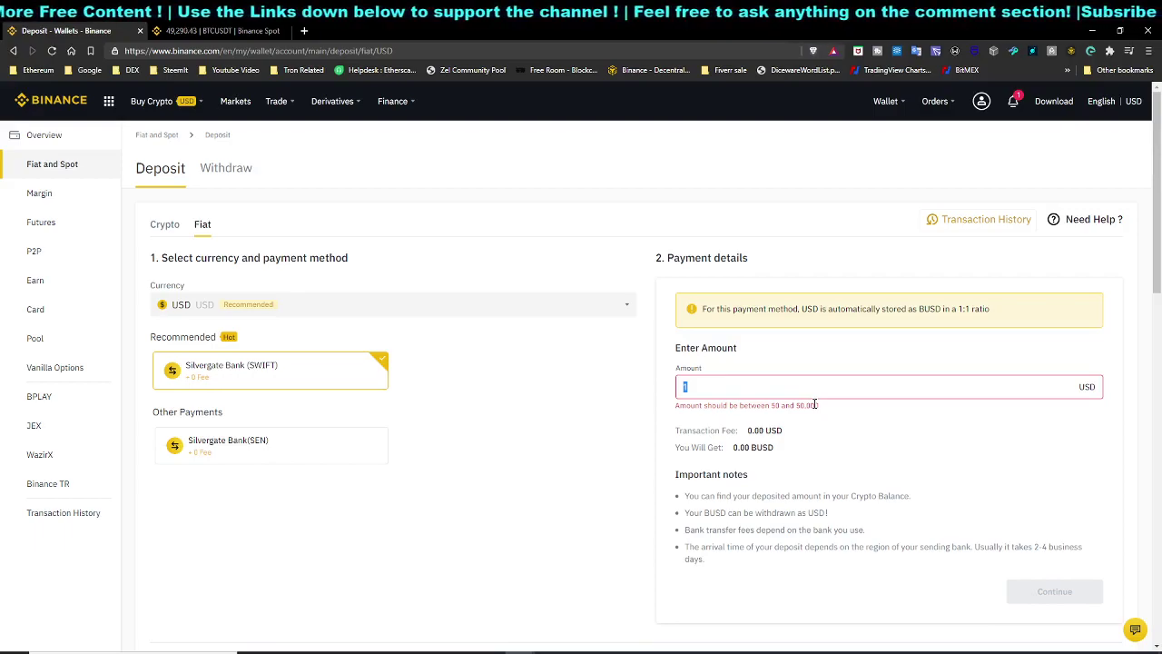
drag(796, 406, 836, 410)
click(840, 413)
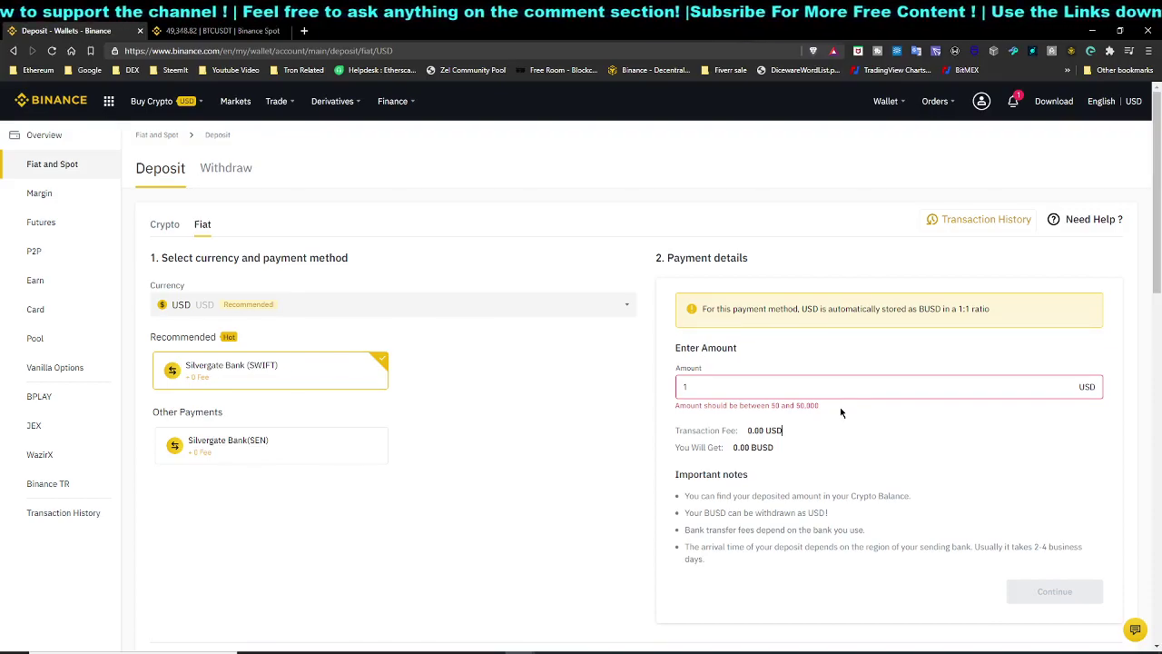
click(809, 391)
text(100)
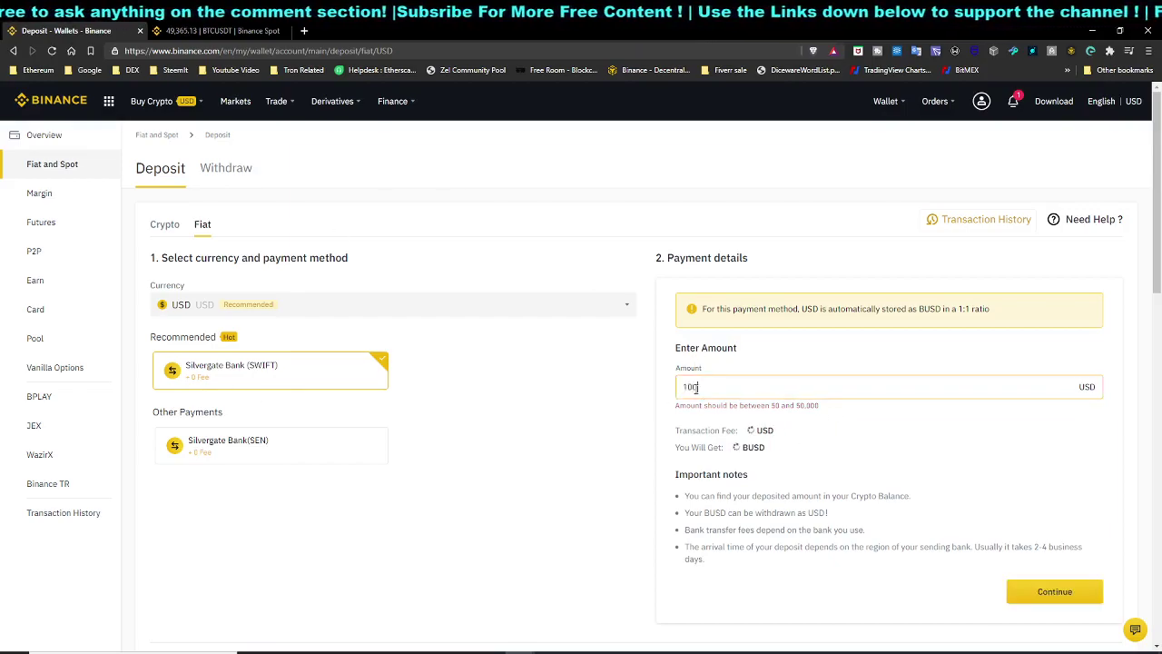
click(1054, 592)
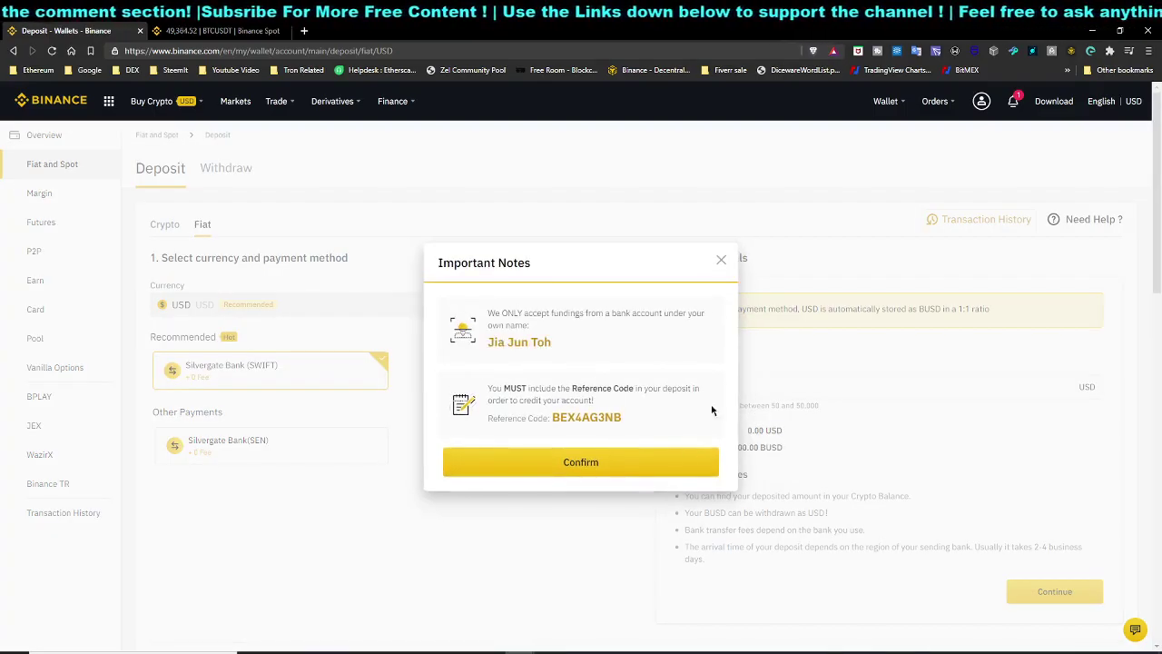
Step: Confirm the Important Notes to reveal the account-holder name and deposit reference code
click(581, 462)
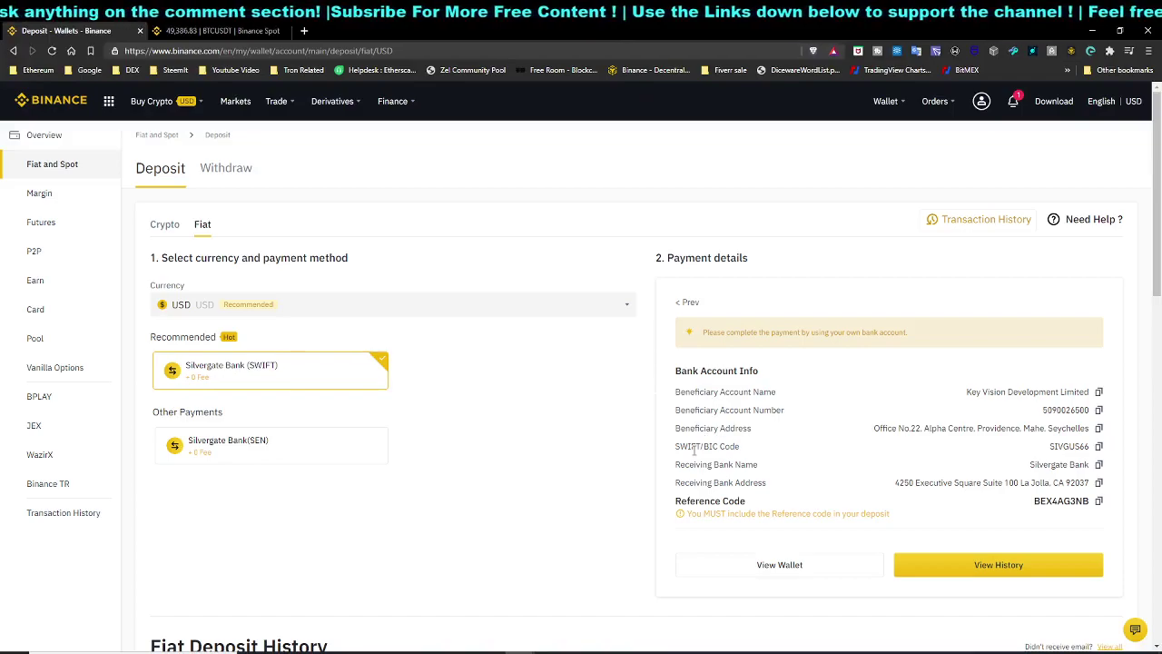
drag(687, 446, 752, 452)
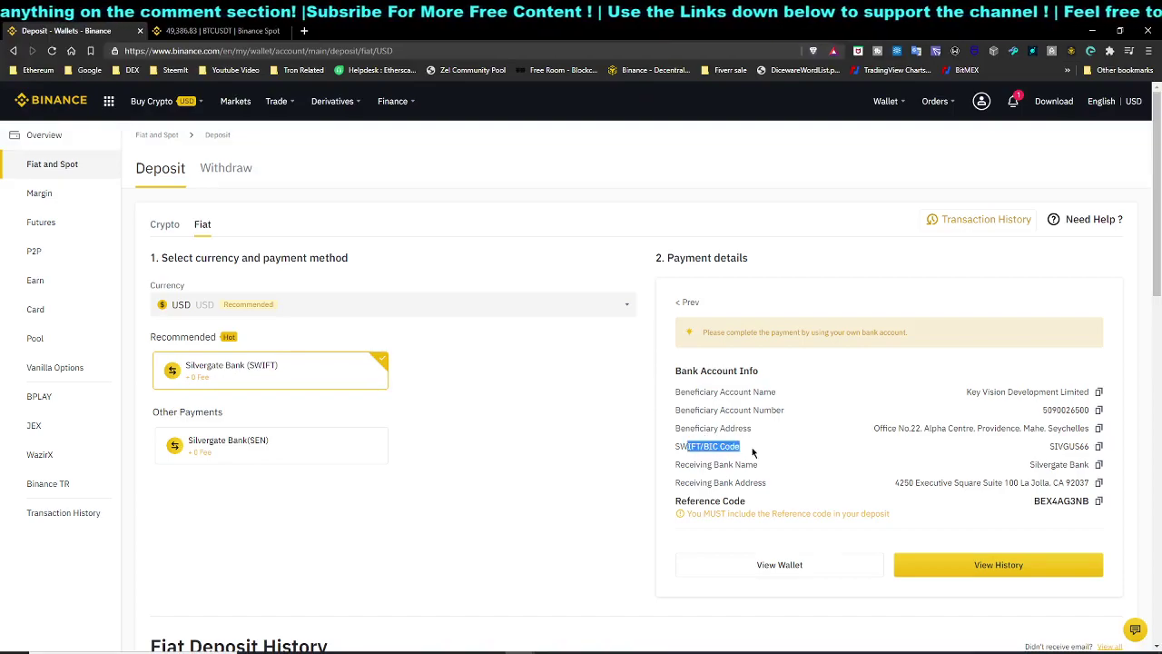
double_click(1053, 446)
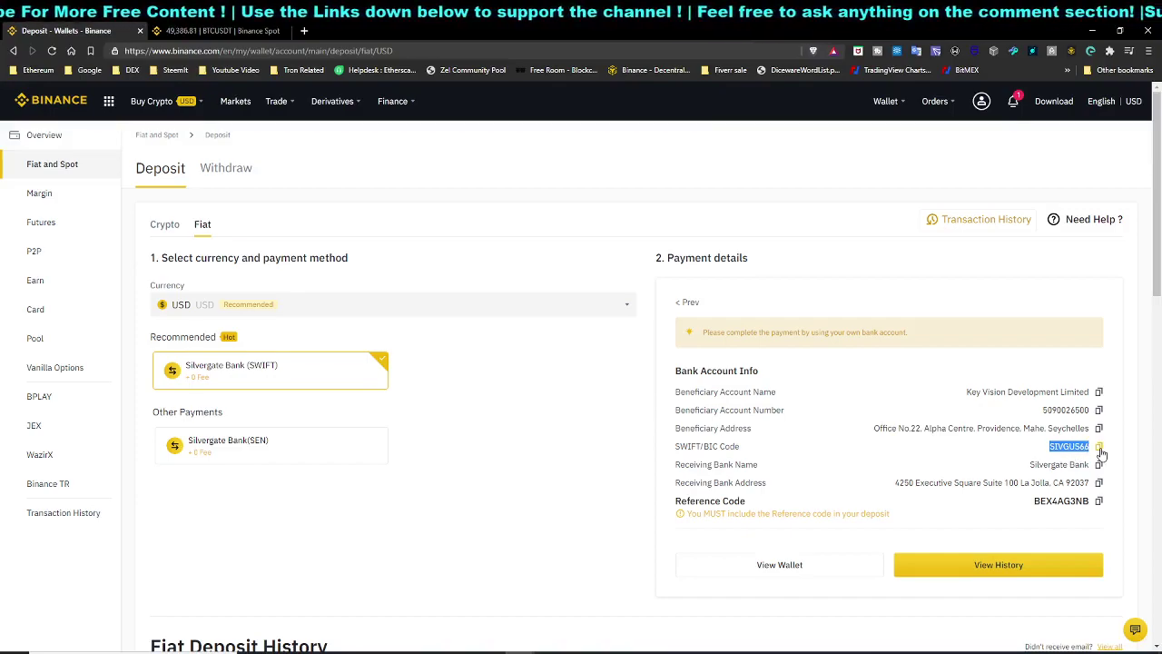
click(1090, 447)
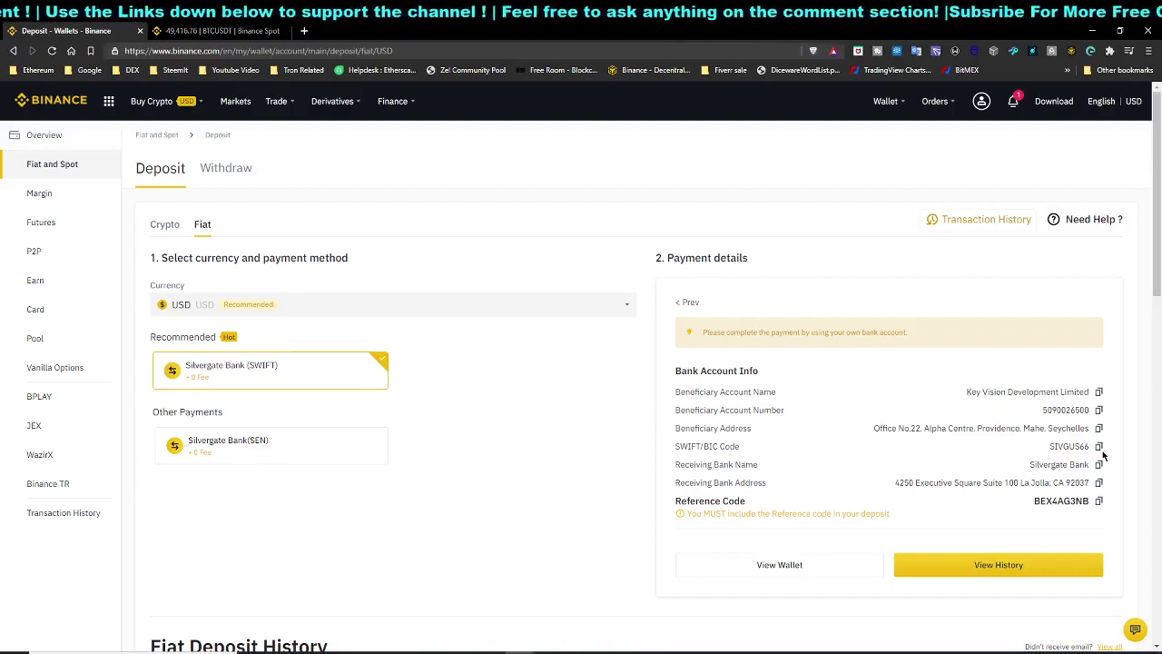
drag(1050, 446, 1091, 447)
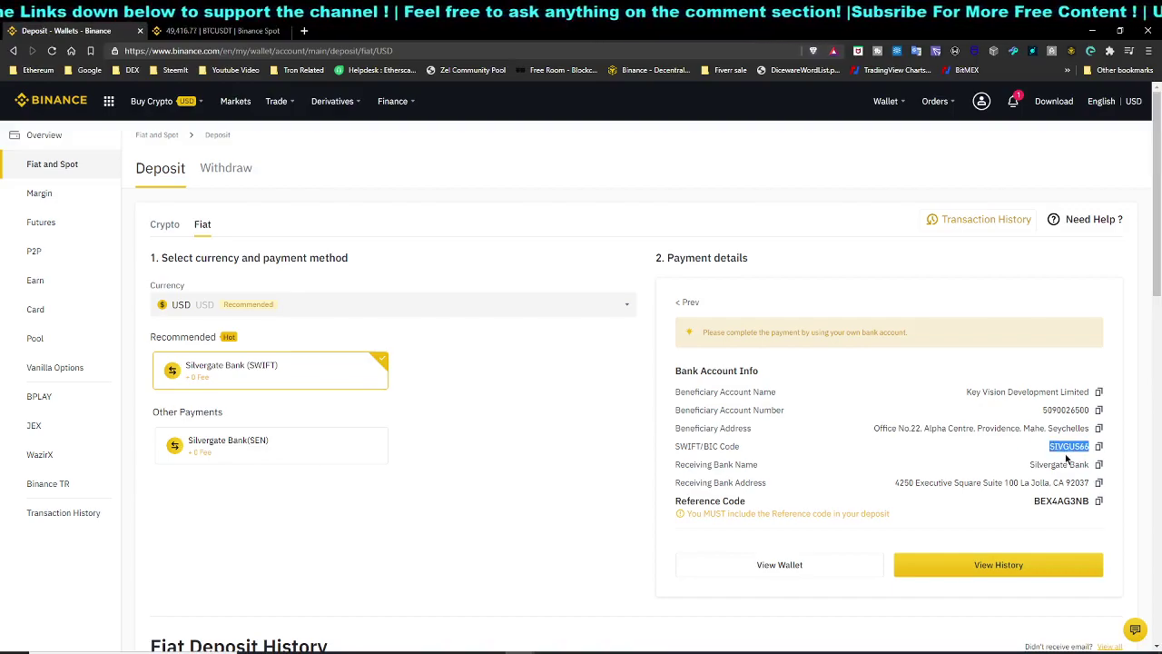
click(1033, 447)
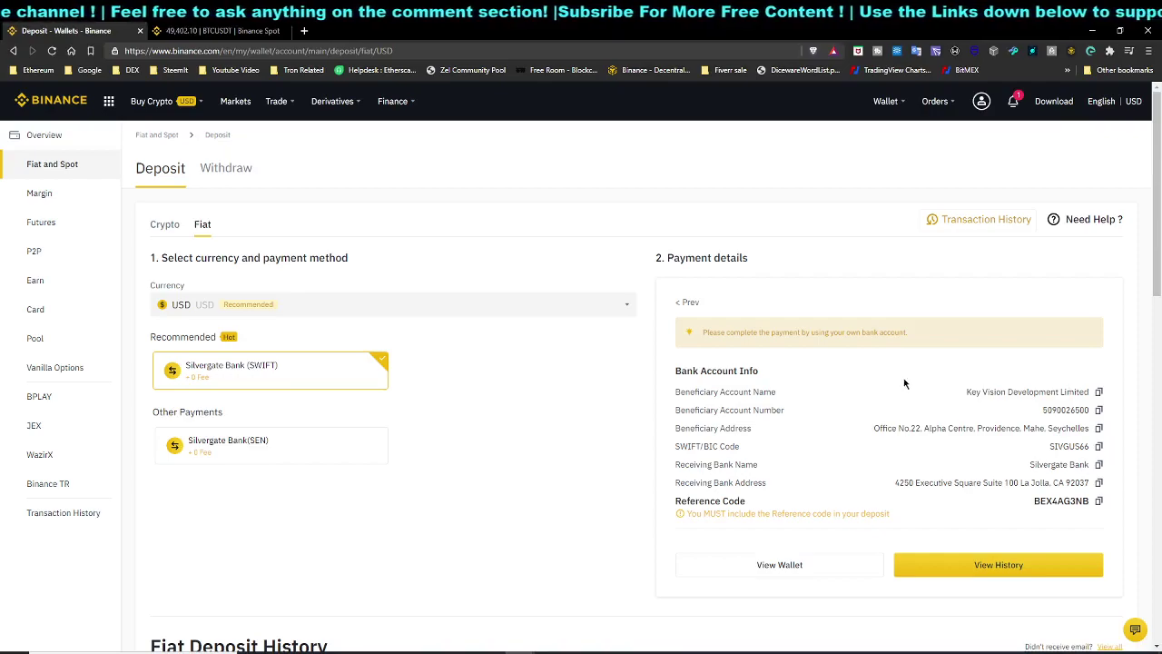
drag(965, 392, 1089, 393)
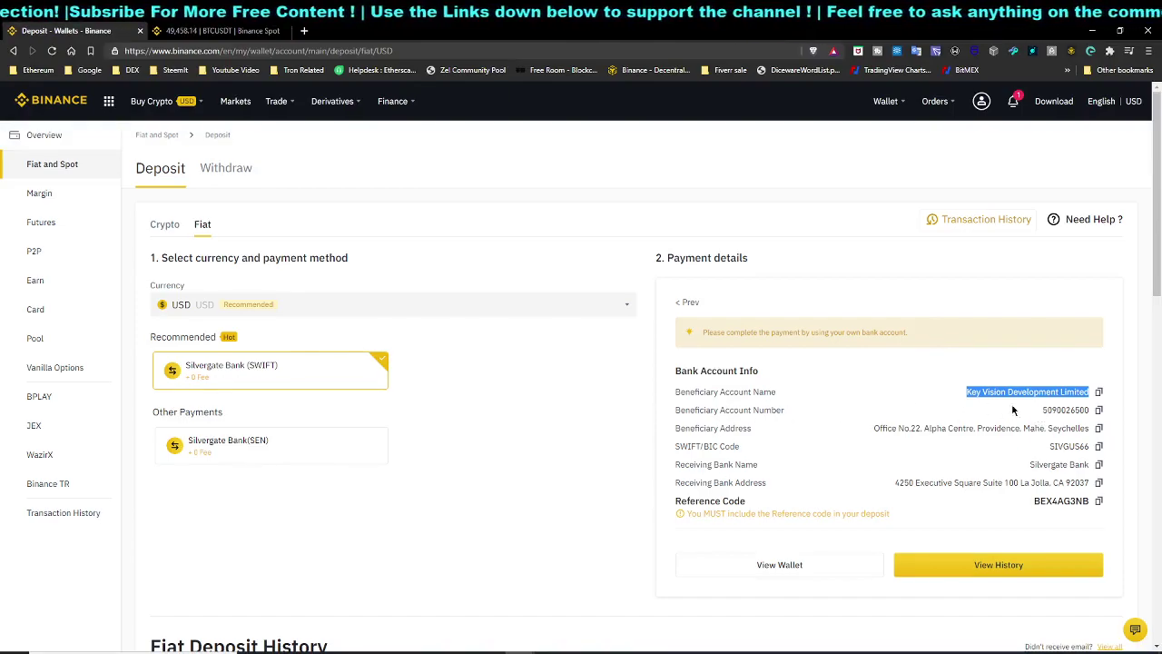
drag(1044, 409, 1096, 413)
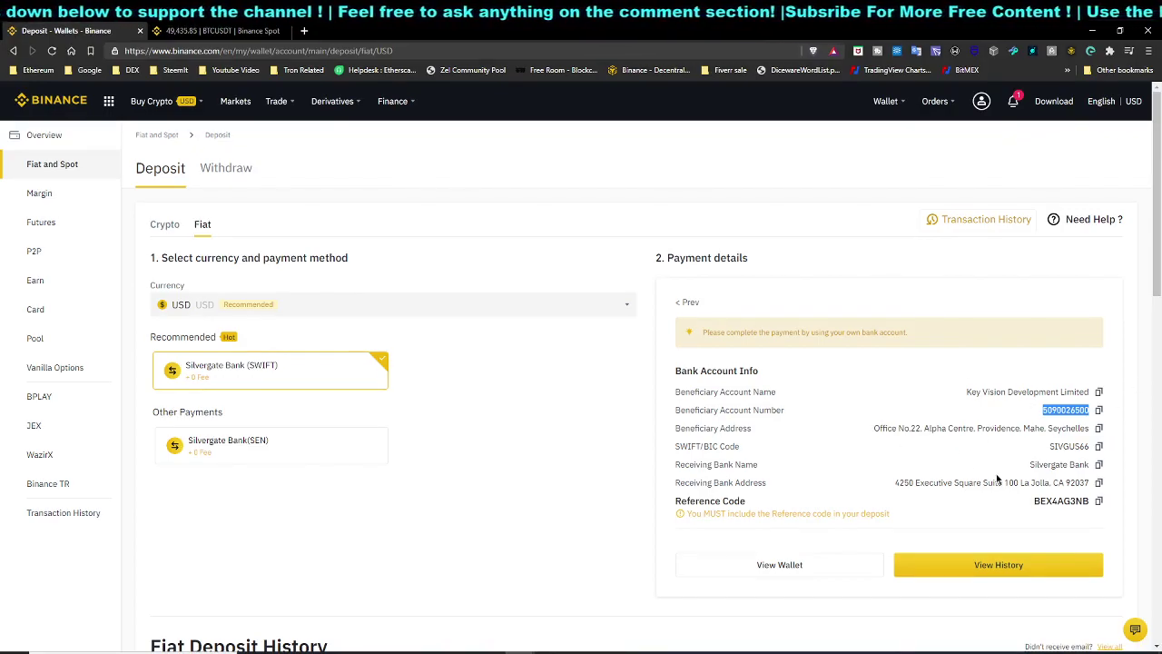
drag(712, 464, 757, 465)
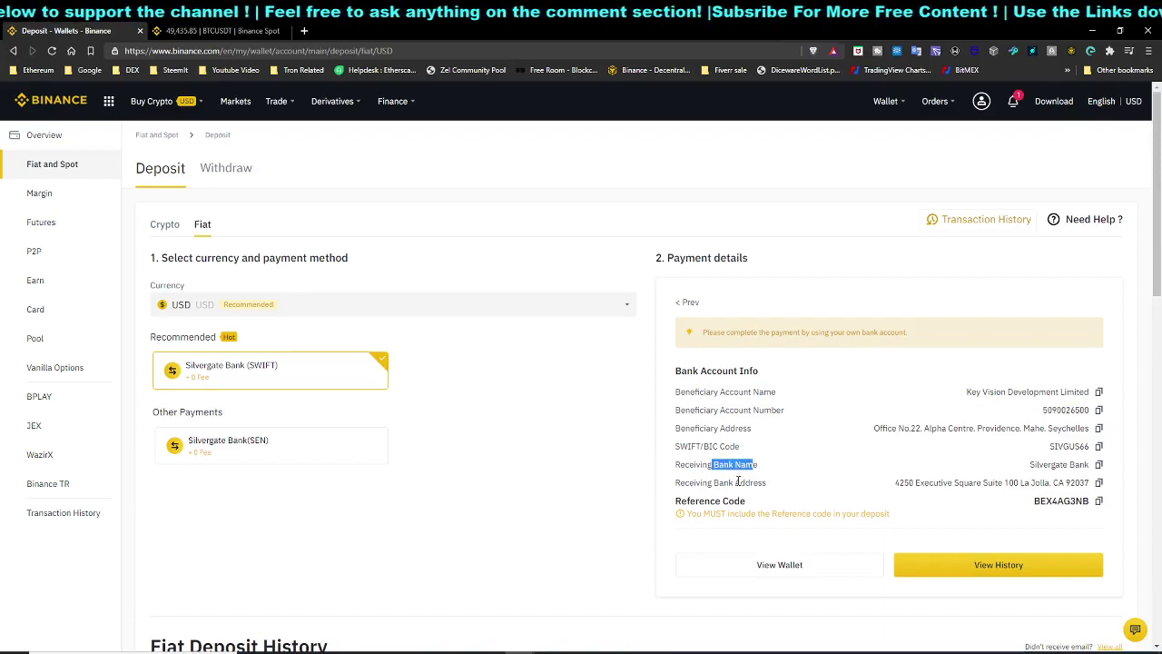
click(895, 486)
drag(868, 425, 1048, 440)
drag(896, 484, 1090, 483)
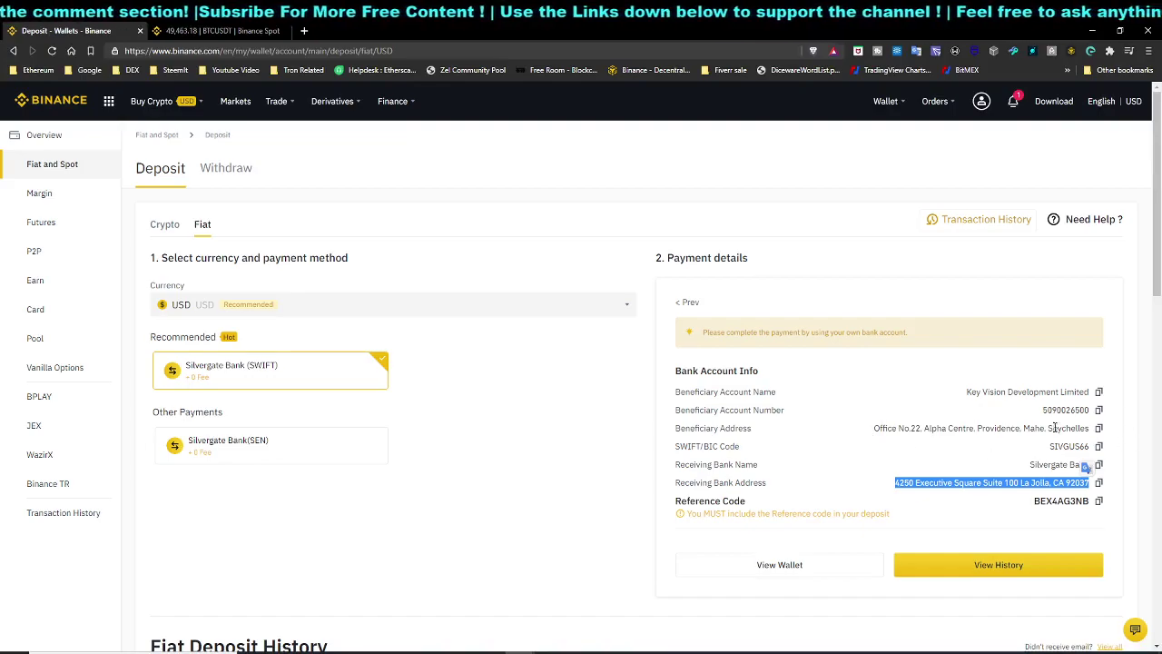
click(972, 428)
drag(696, 427, 752, 428)
click(815, 434)
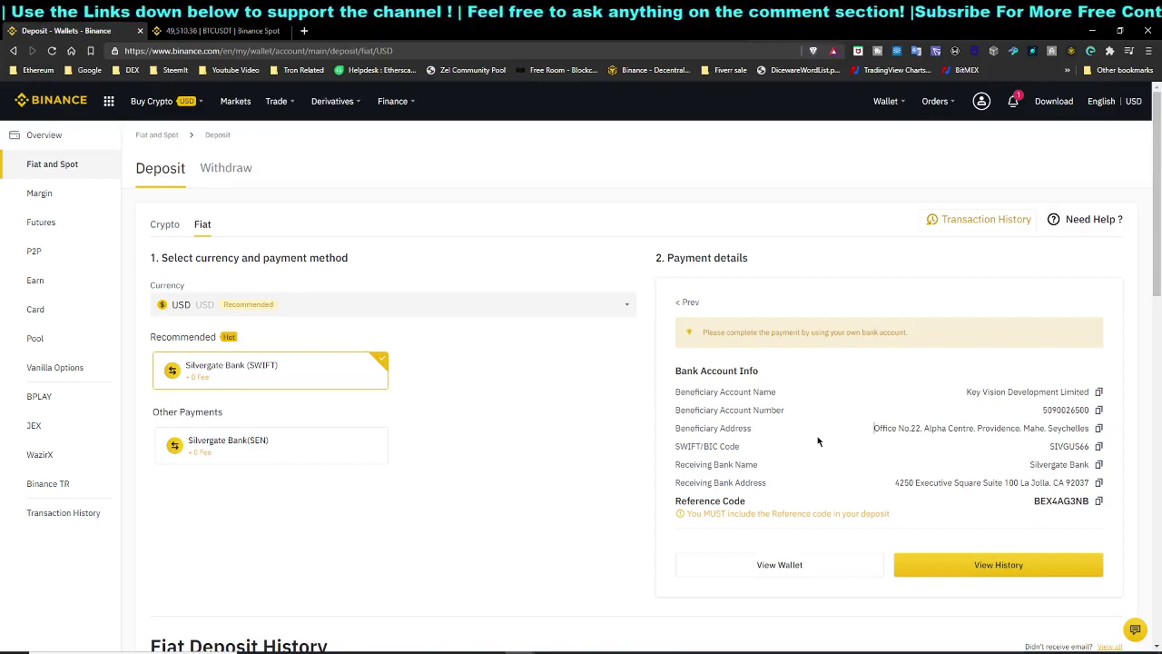
drag(817, 441, 1053, 447)
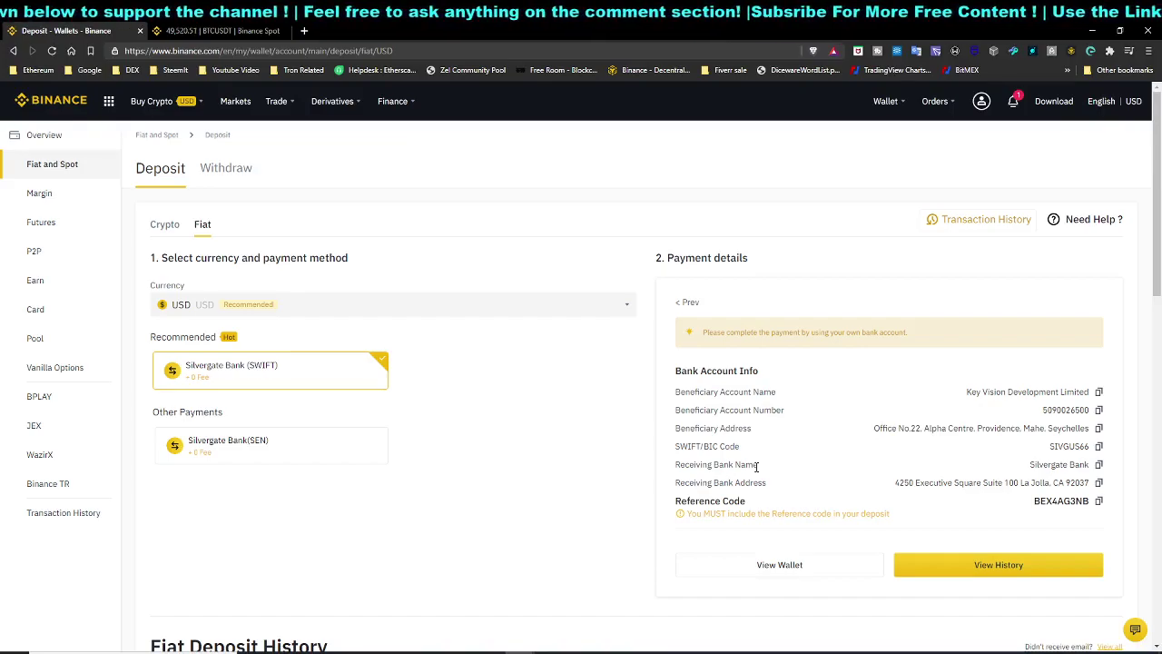
double_click(1058, 482)
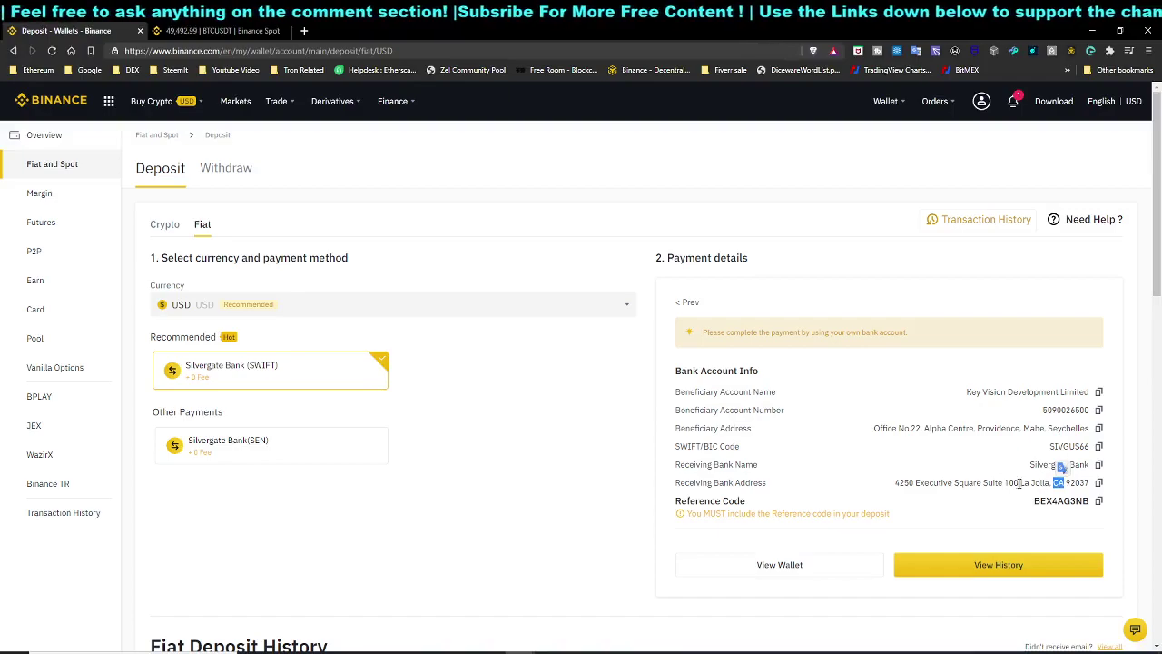
drag(896, 482, 1048, 480)
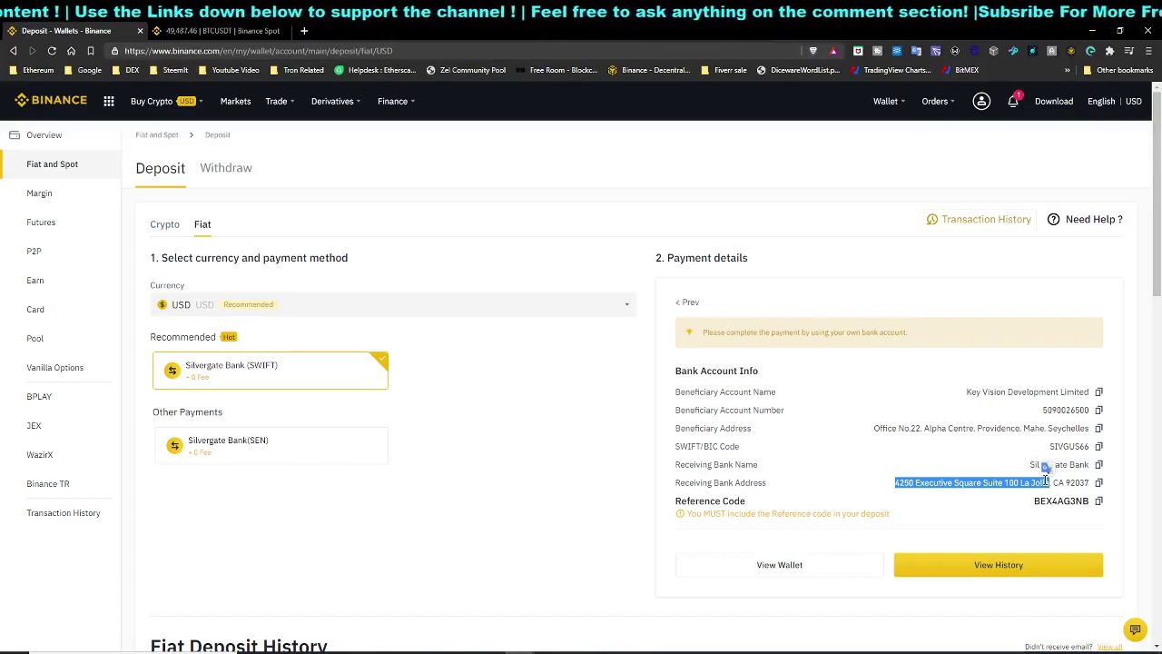
click(923, 401)
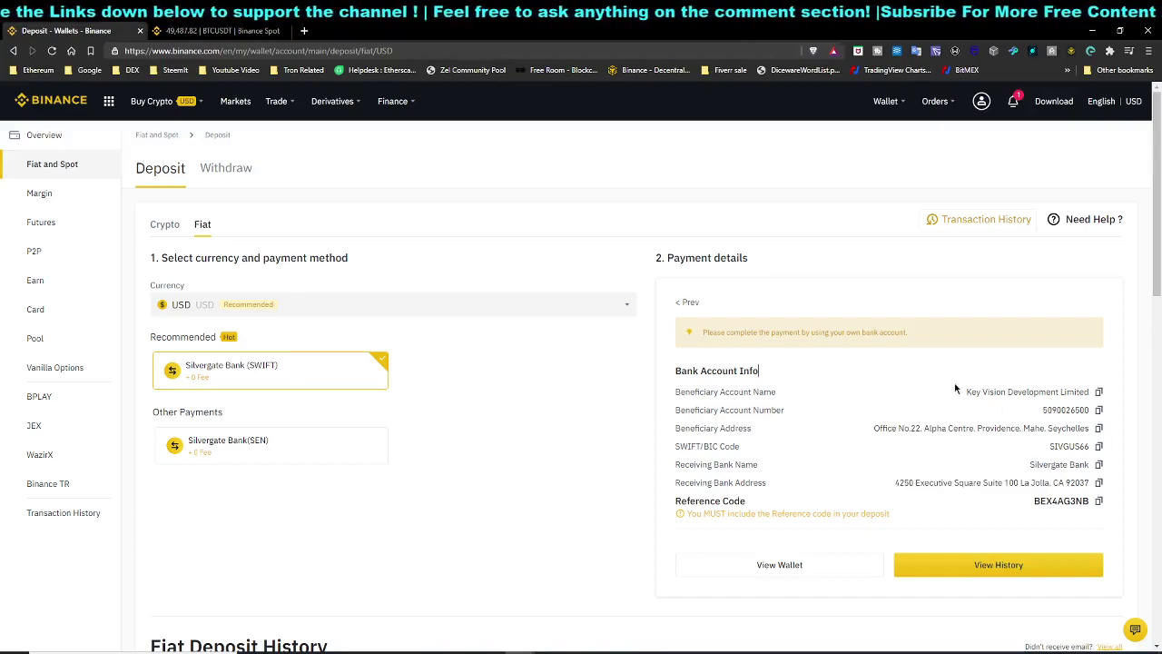
drag(966, 391, 1082, 411)
drag(898, 427, 1090, 428)
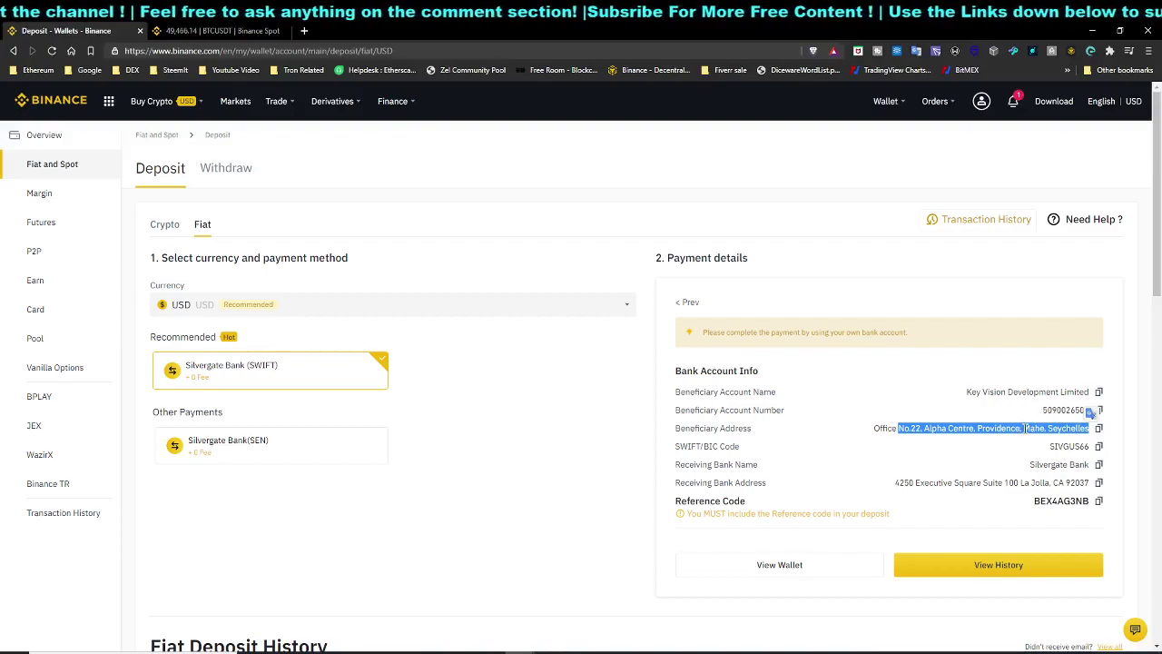
drag(835, 433, 1086, 429)
click(1056, 422)
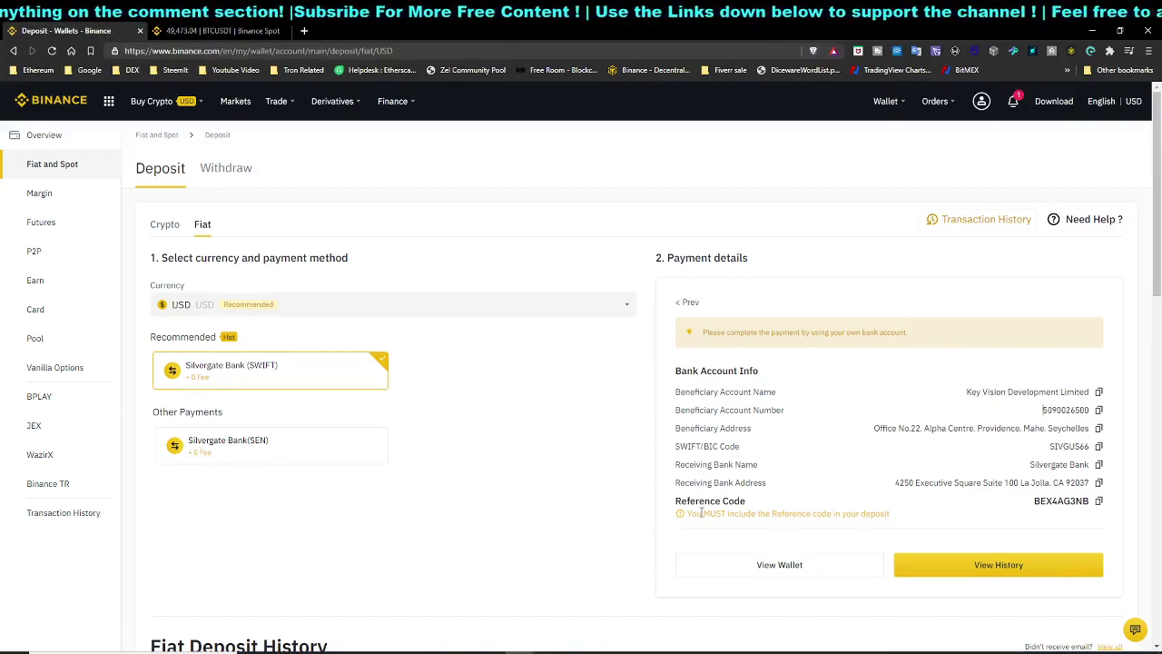
drag(771, 514, 832, 514)
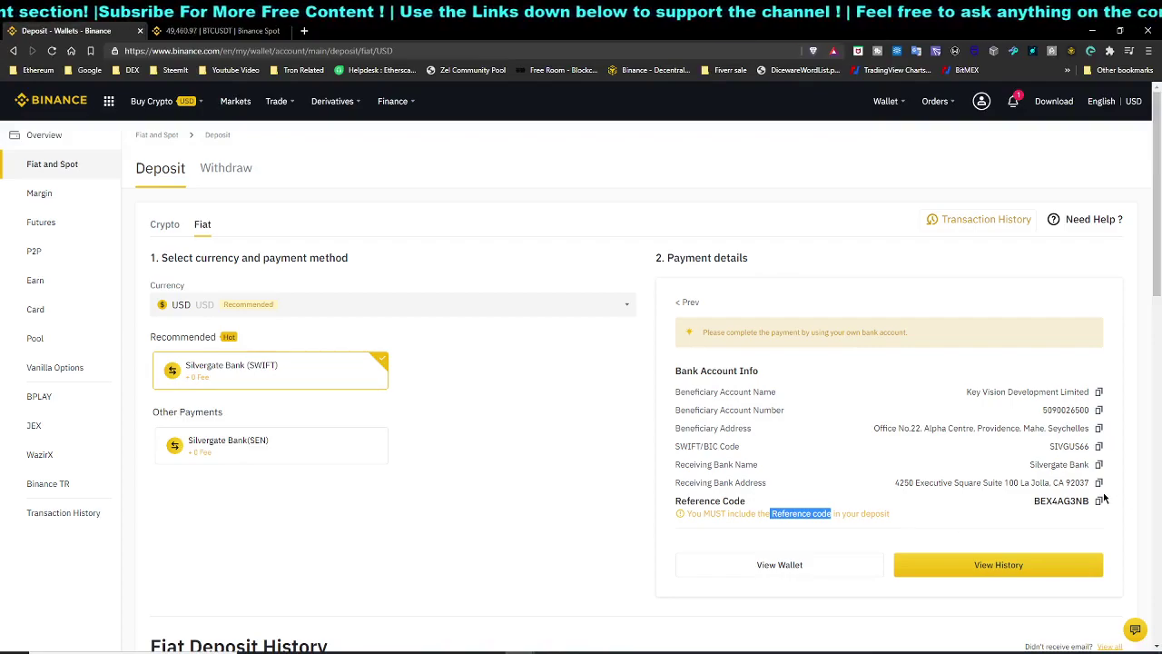
drag(1031, 501, 1091, 511)
click(1076, 505)
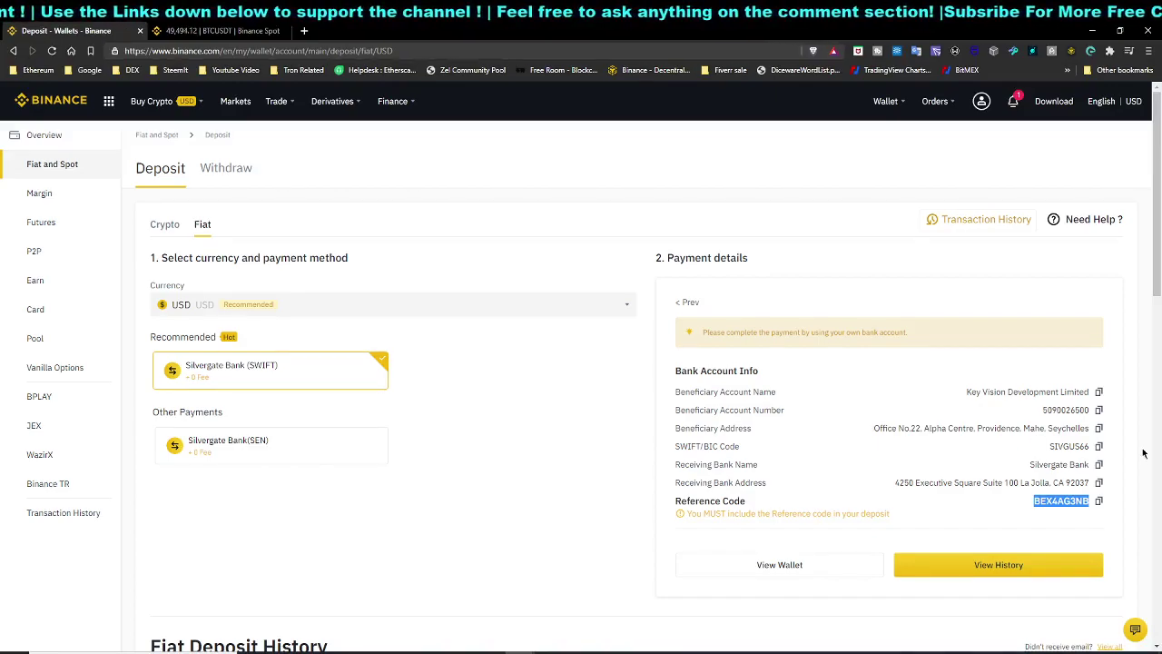
drag(1030, 505, 1090, 504)
click(1081, 511)
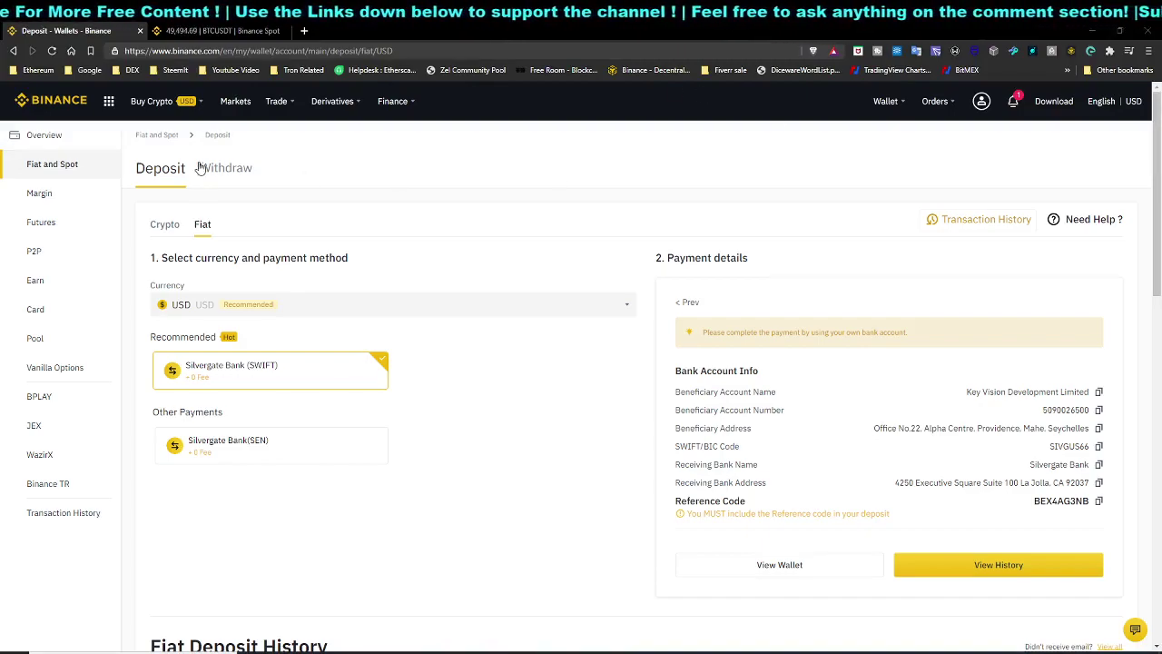
drag(676, 365, 1086, 501)
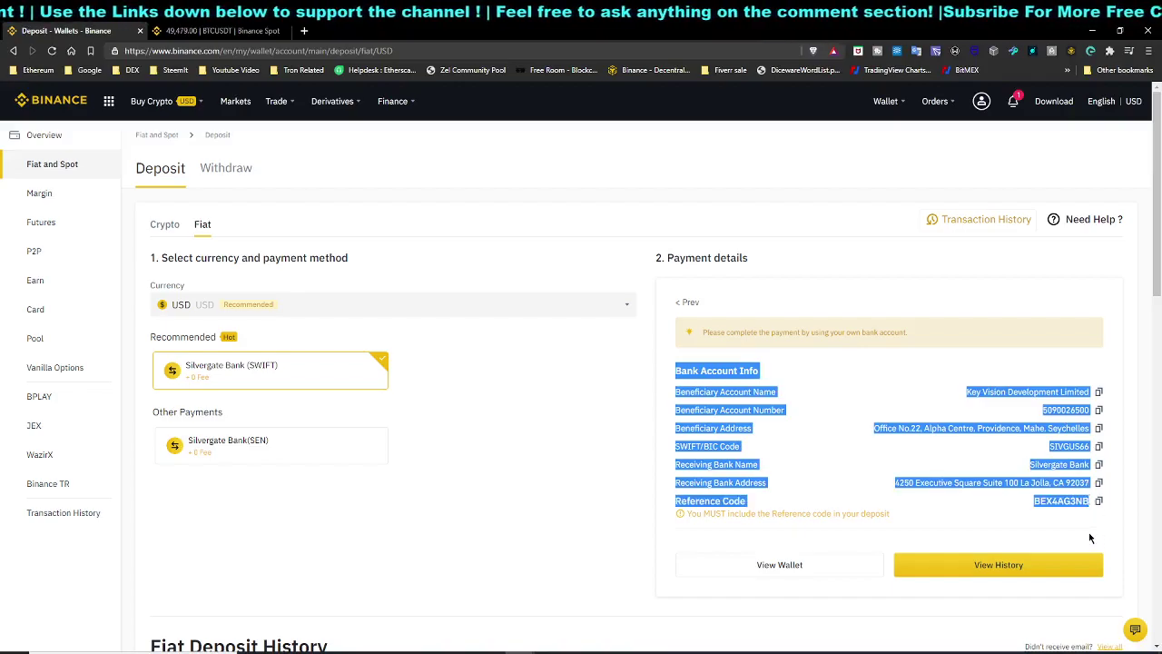
click(839, 402)
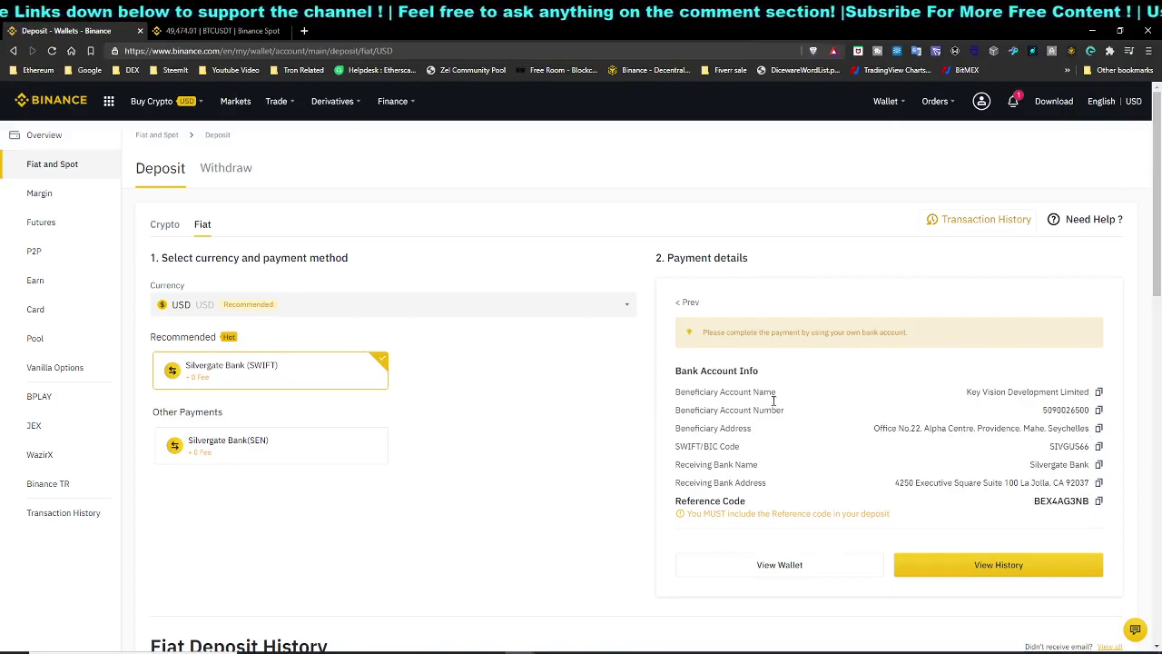
mouse_move(885, 114)
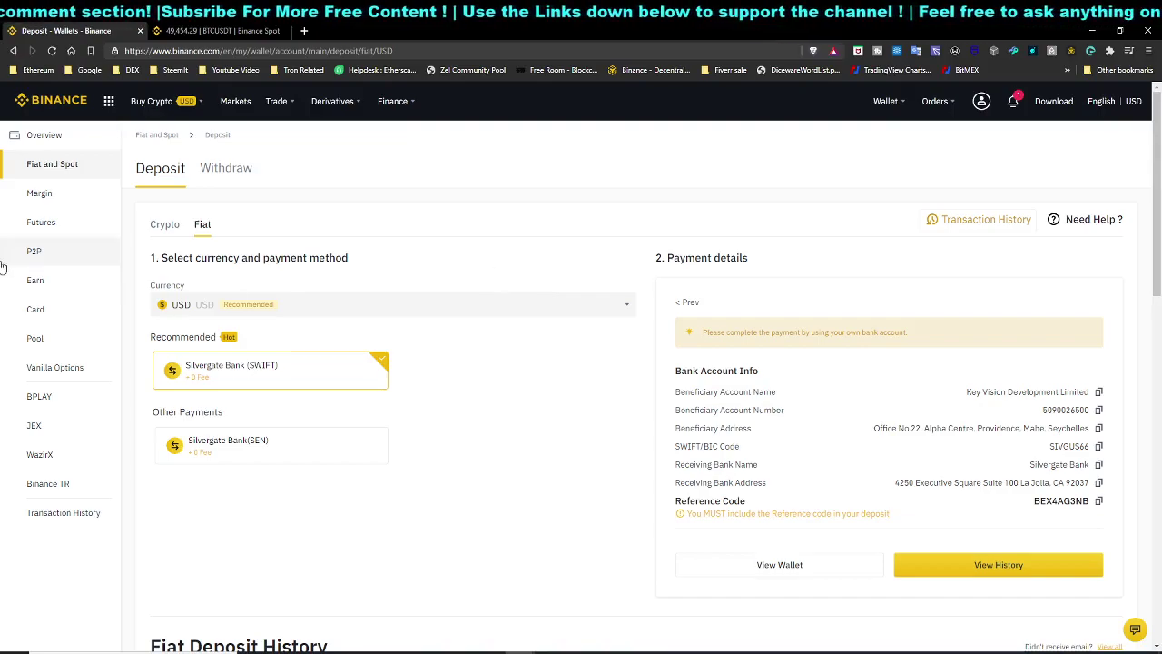
click(40, 260)
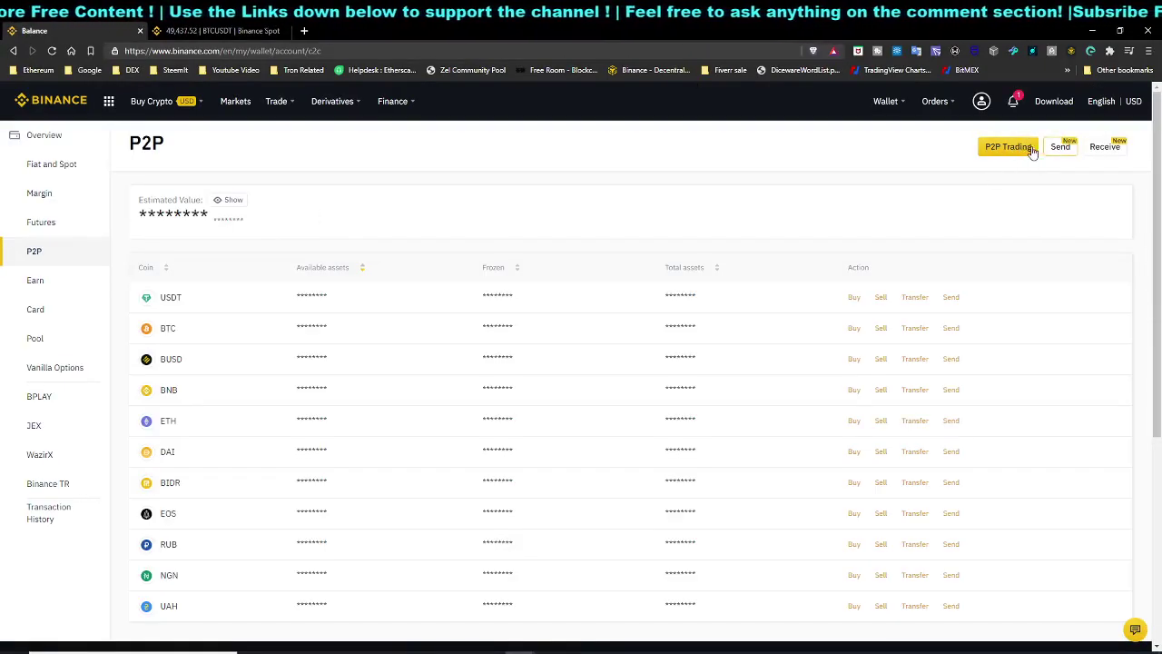
Step: Open P2P Trading to list USDT buy offers priced around 1.365 SGD
click(1021, 150)
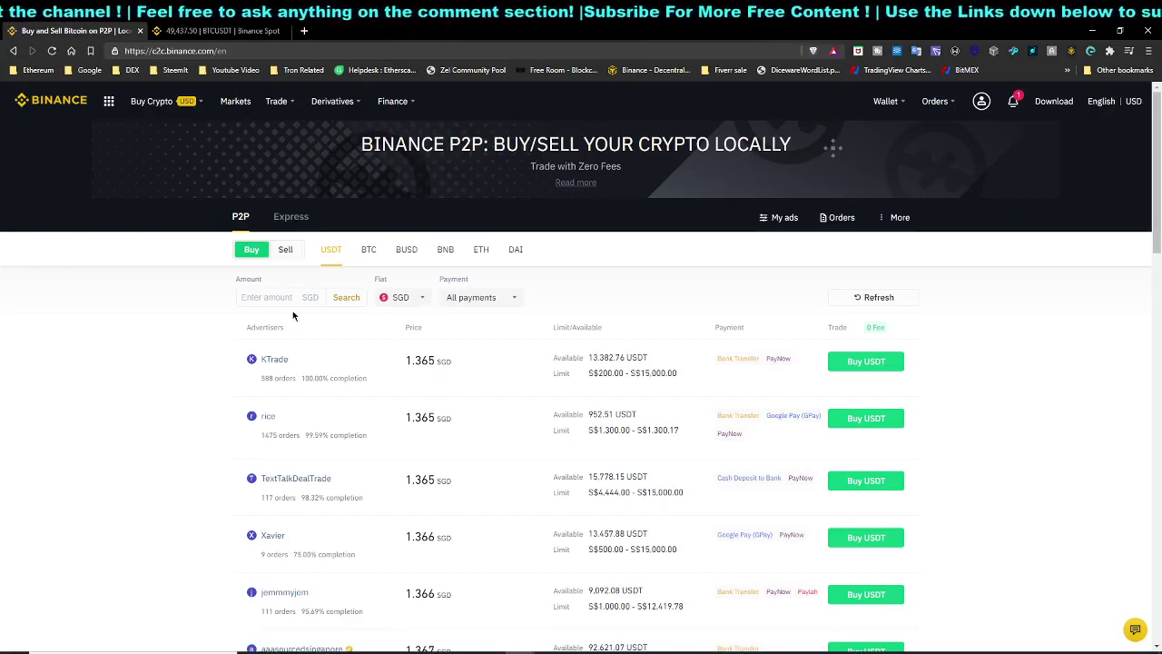
drag(404, 361, 436, 341)
click(416, 360)
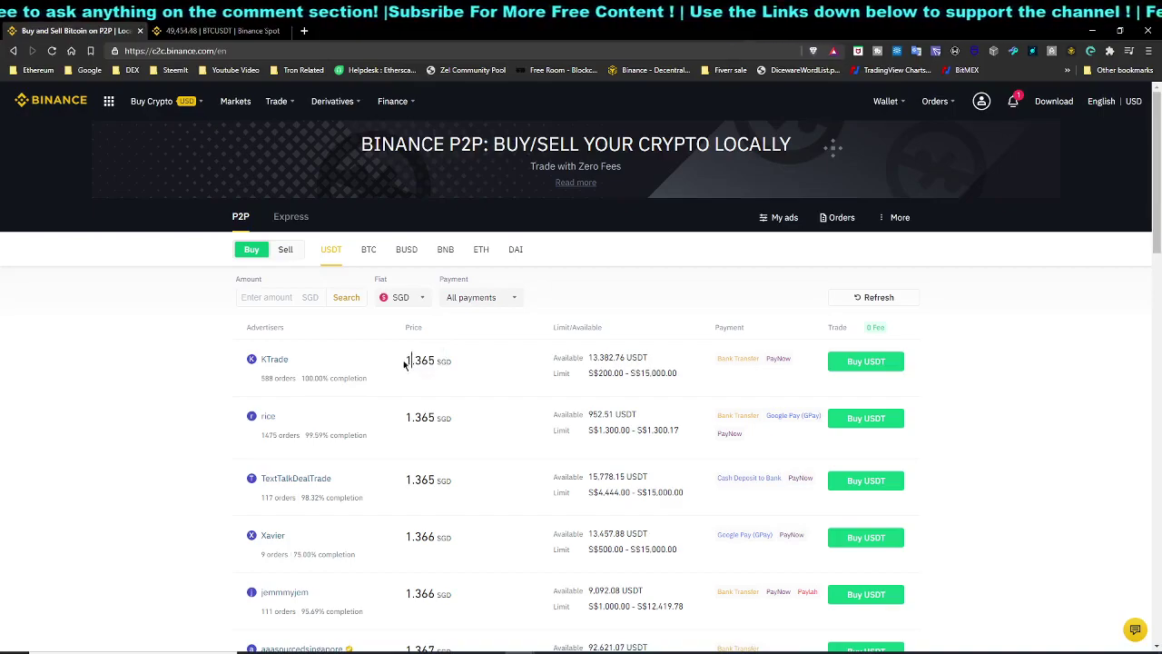
drag(406, 360, 436, 366)
click(460, 365)
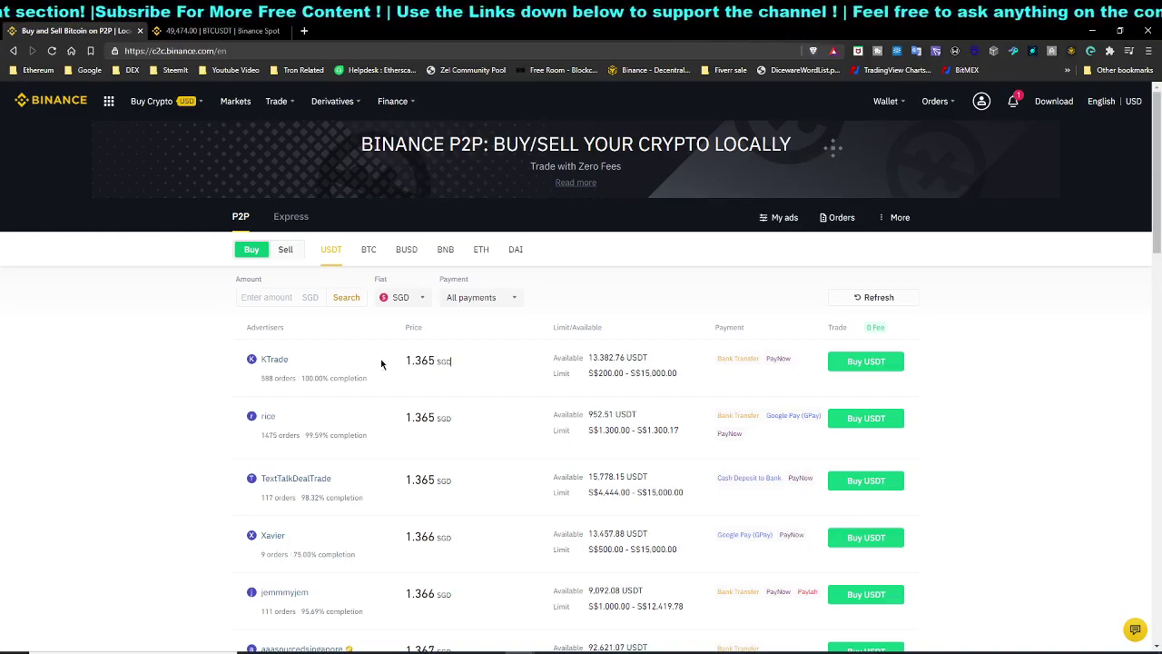
drag(554, 356, 584, 358)
click(565, 357)
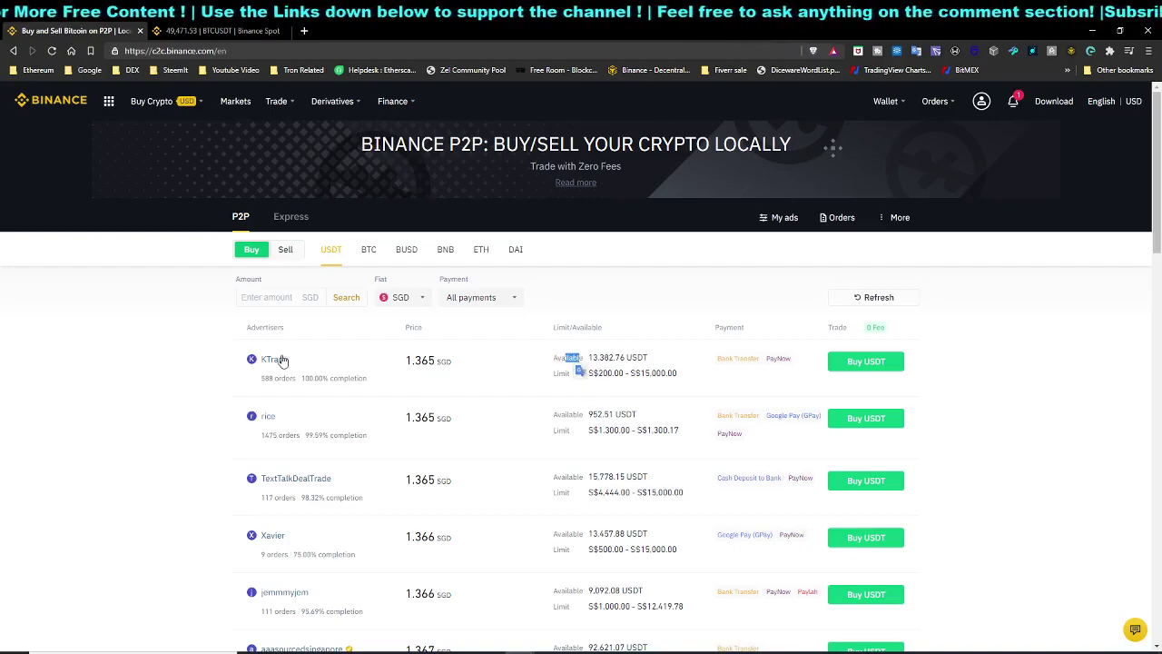
drag(403, 363, 433, 366)
click(422, 363)
scroll(462, 433, down, 6)
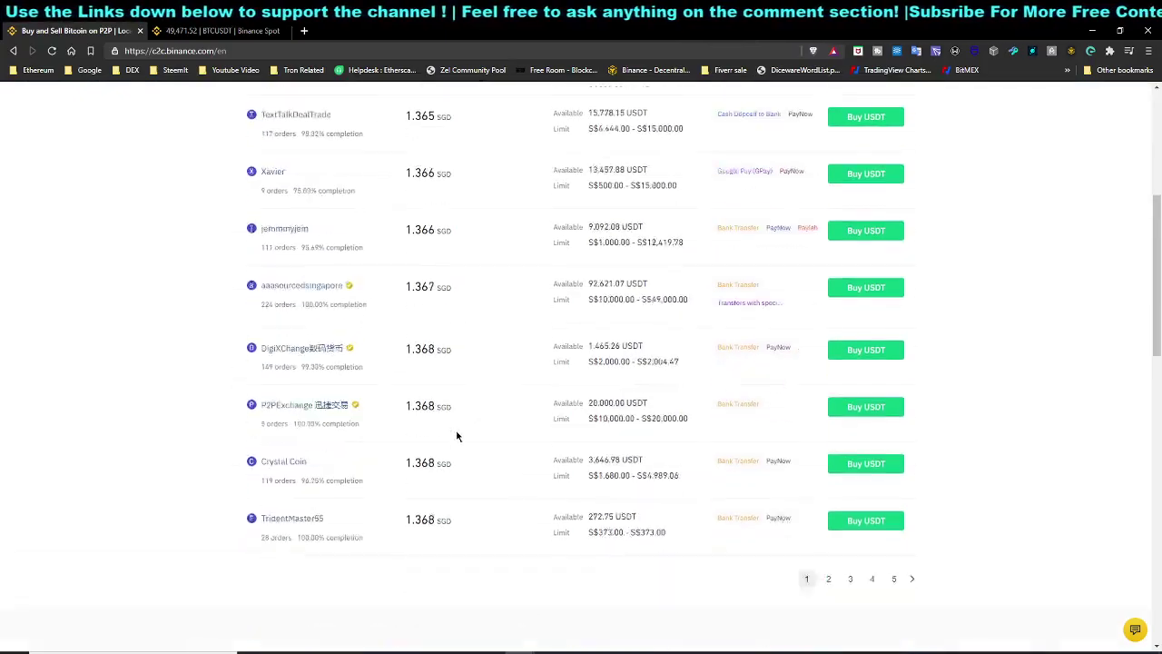
scroll(453, 342, up, 6)
scroll(453, 342, up, 1)
scroll(442, 407, down, 7)
scroll(560, 499, up, 7)
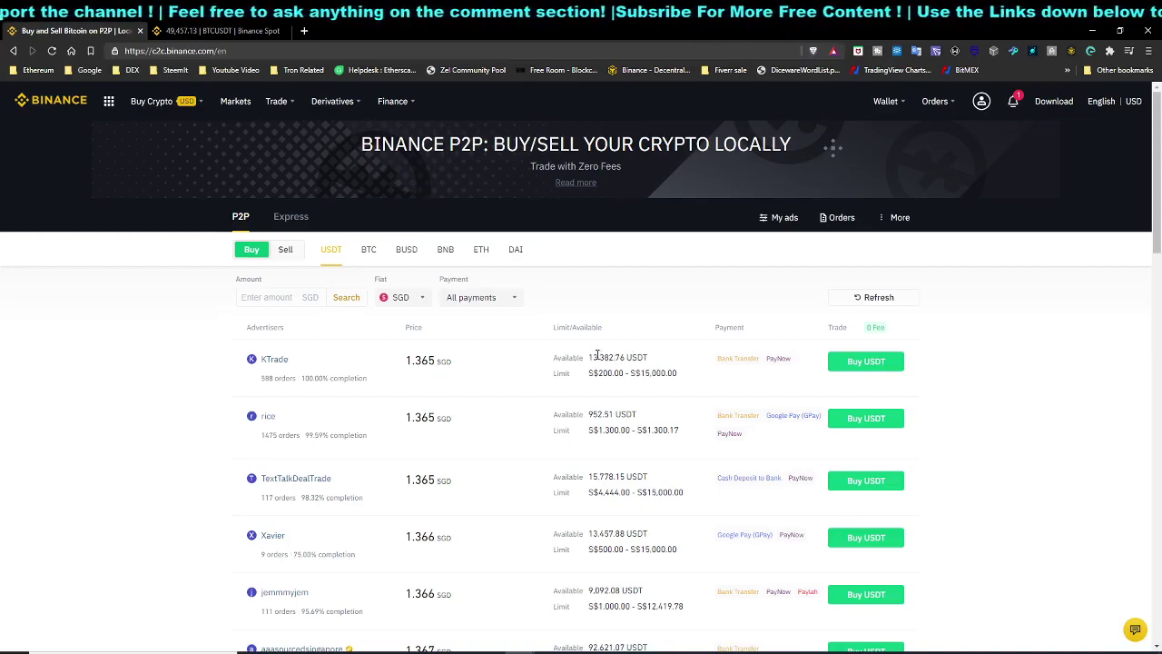
drag(592, 358, 605, 359)
click(595, 365)
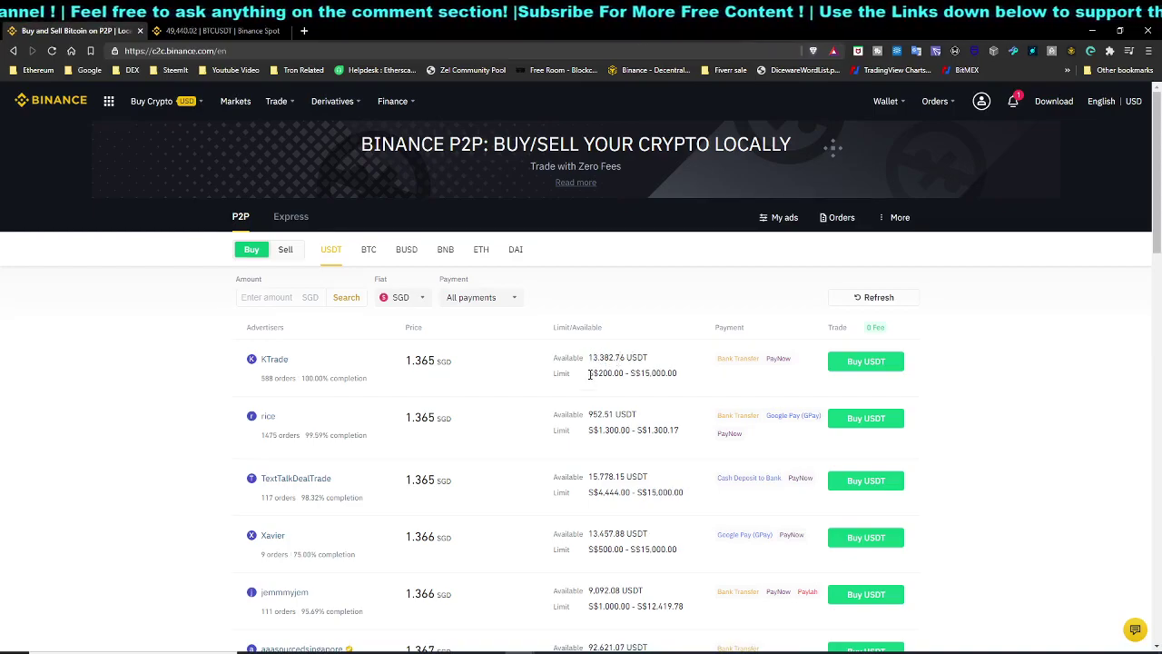
drag(592, 372, 623, 383)
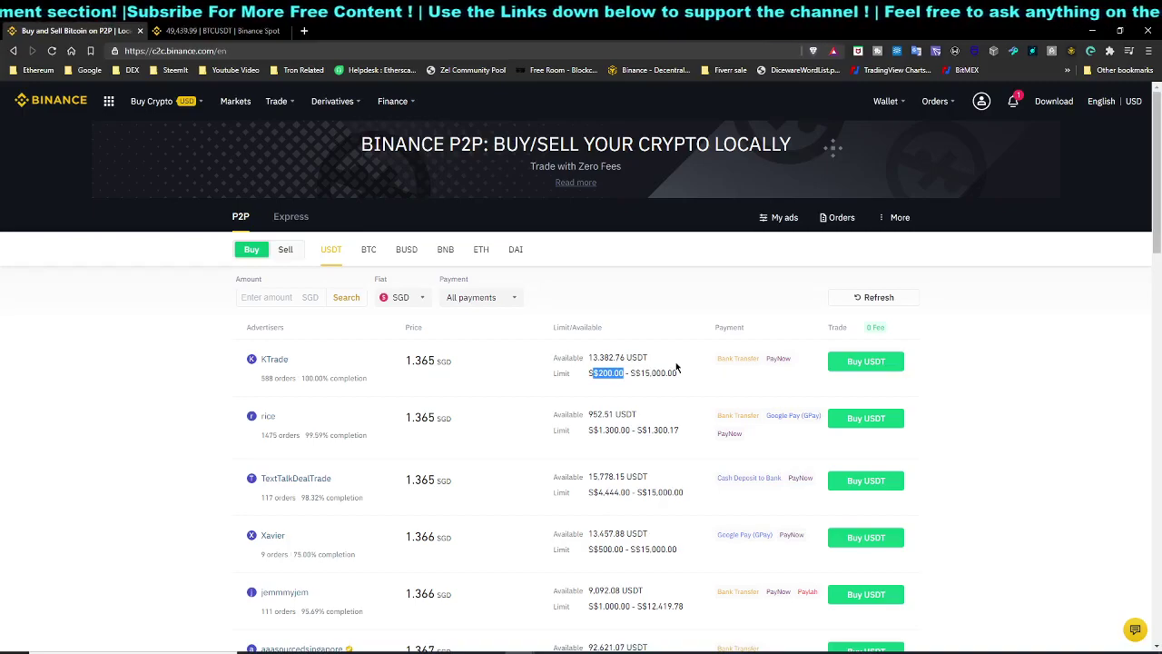
click(864, 363)
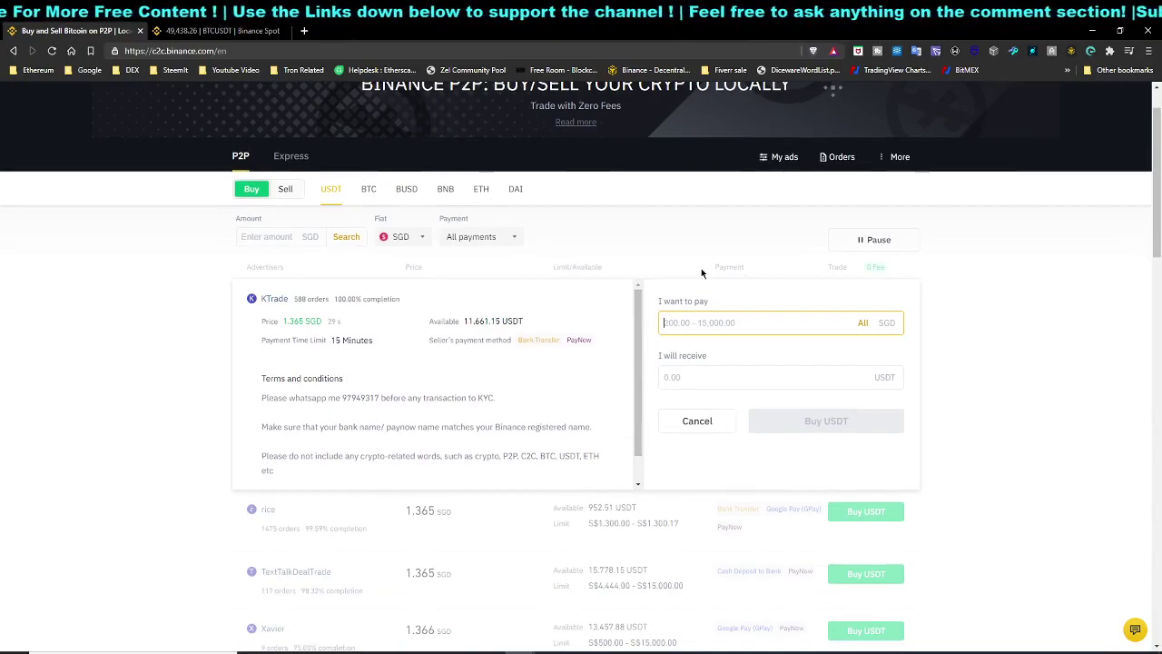
text(200)
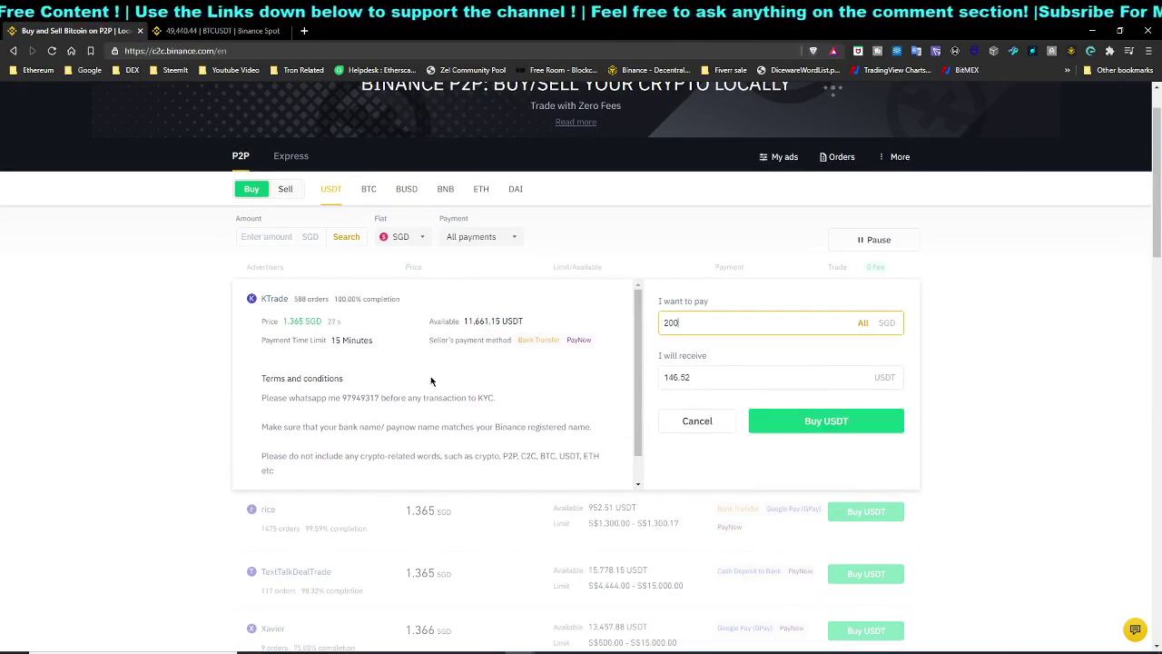
scroll(345, 383, down, 1)
drag(282, 349, 550, 394)
click(550, 394)
drag(261, 368, 409, 367)
click(326, 363)
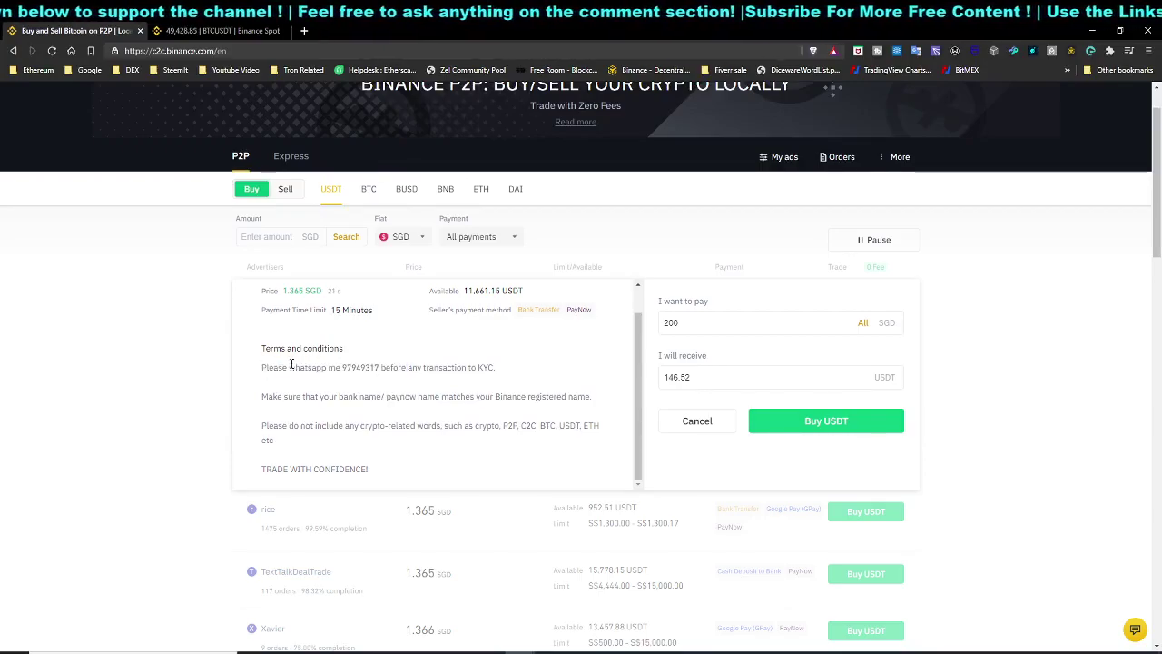
drag(300, 368, 376, 370)
click(406, 368)
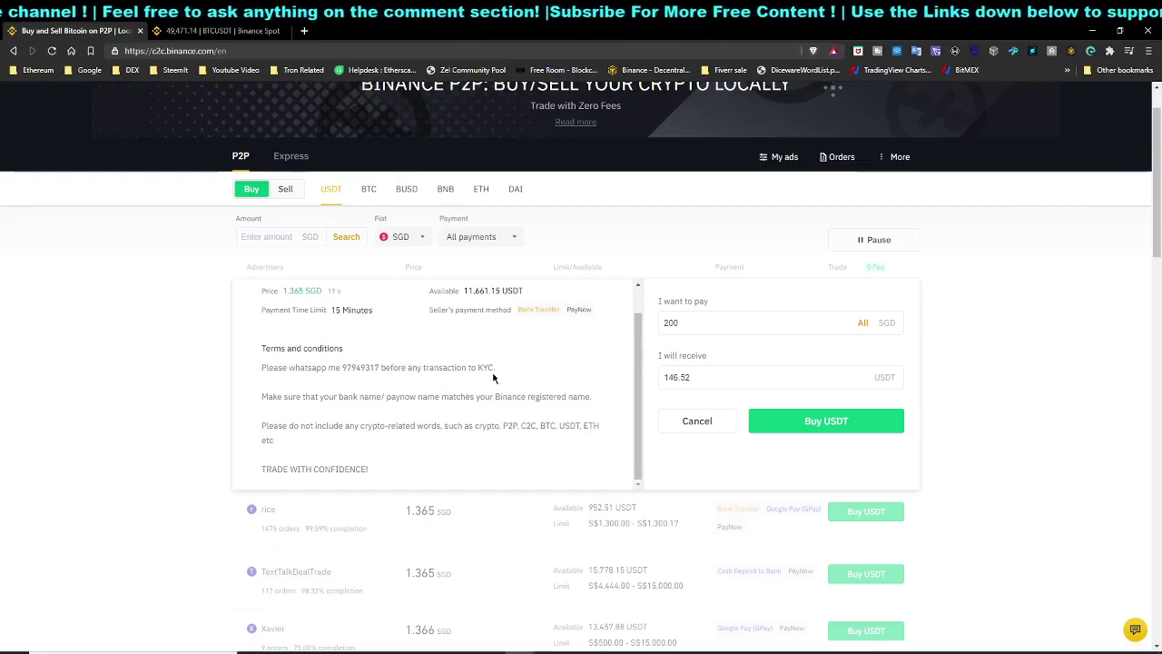
scroll(455, 390, down, 2)
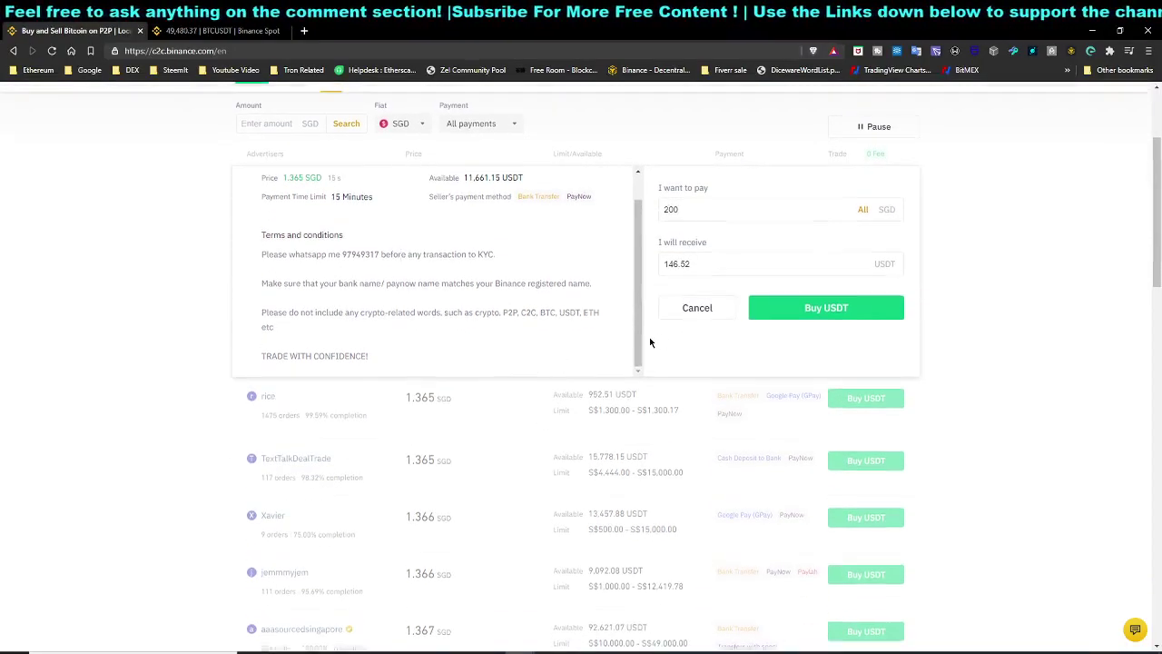
scroll(581, 380, up, 2)
click(687, 363)
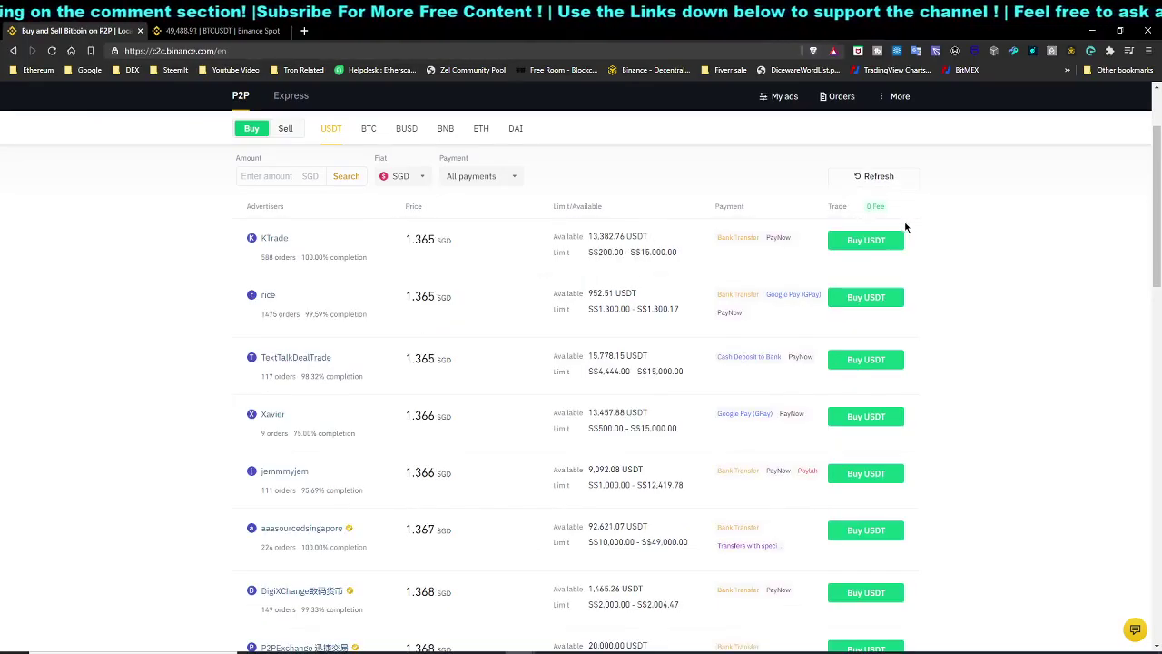
Step: Open the P2P wallet and reveal balances: 0.00644739 USDT available, 0.06443651 BTC estimated
scroll(838, 296, up, 2)
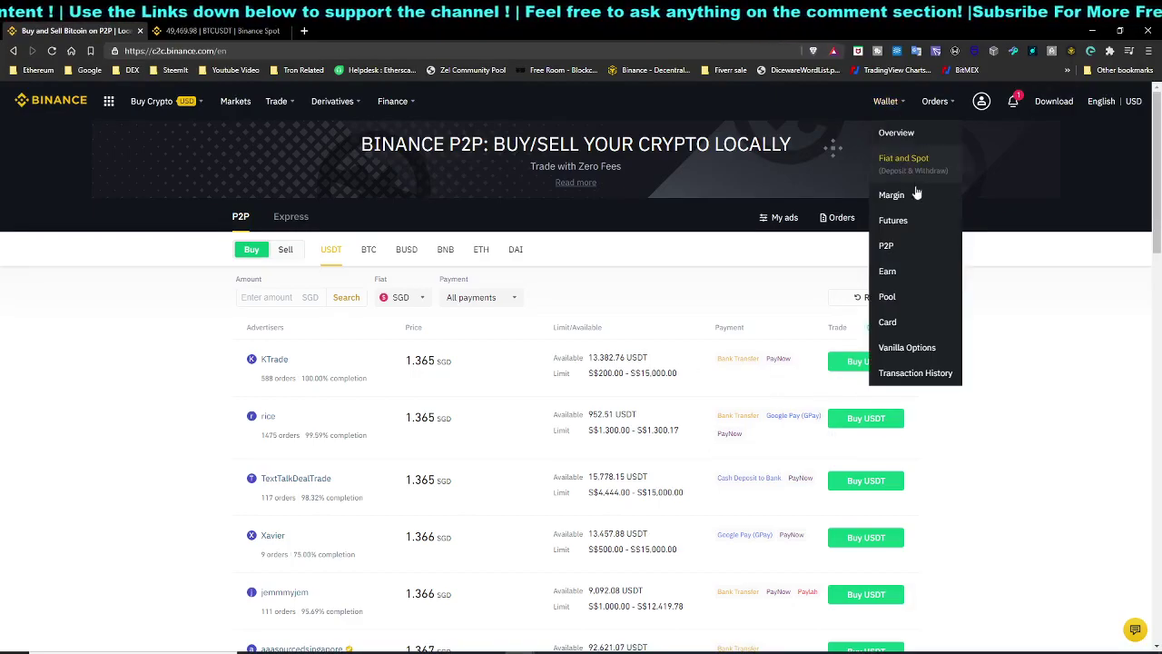
click(902, 259)
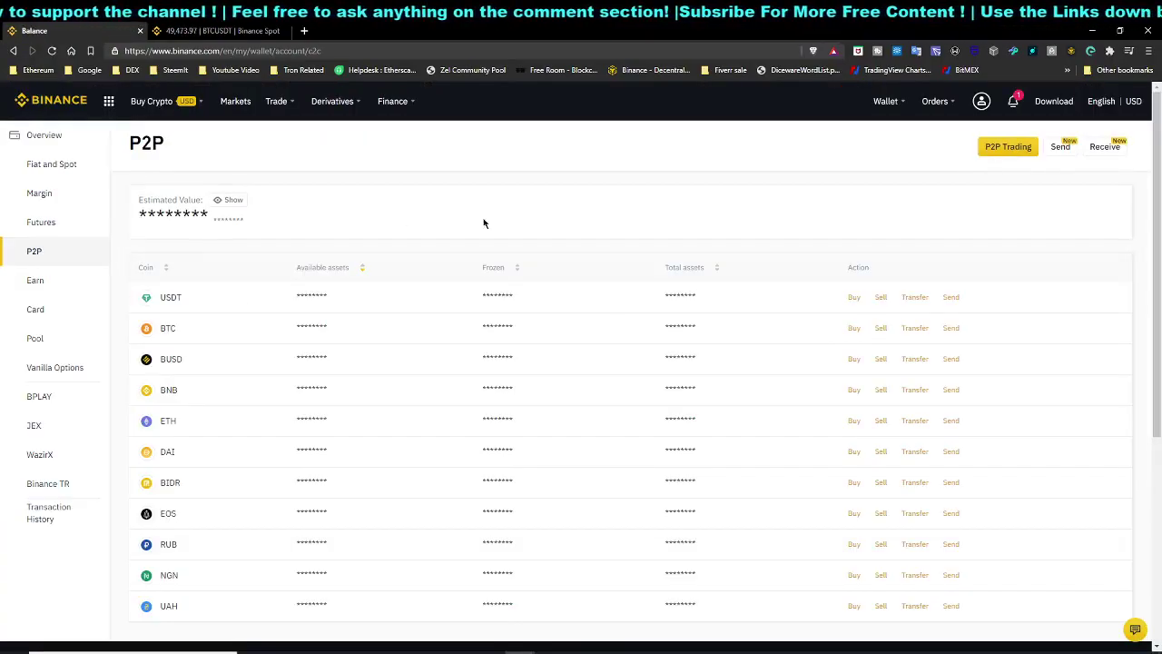
click(234, 200)
drag(296, 299, 334, 297)
click(535, 296)
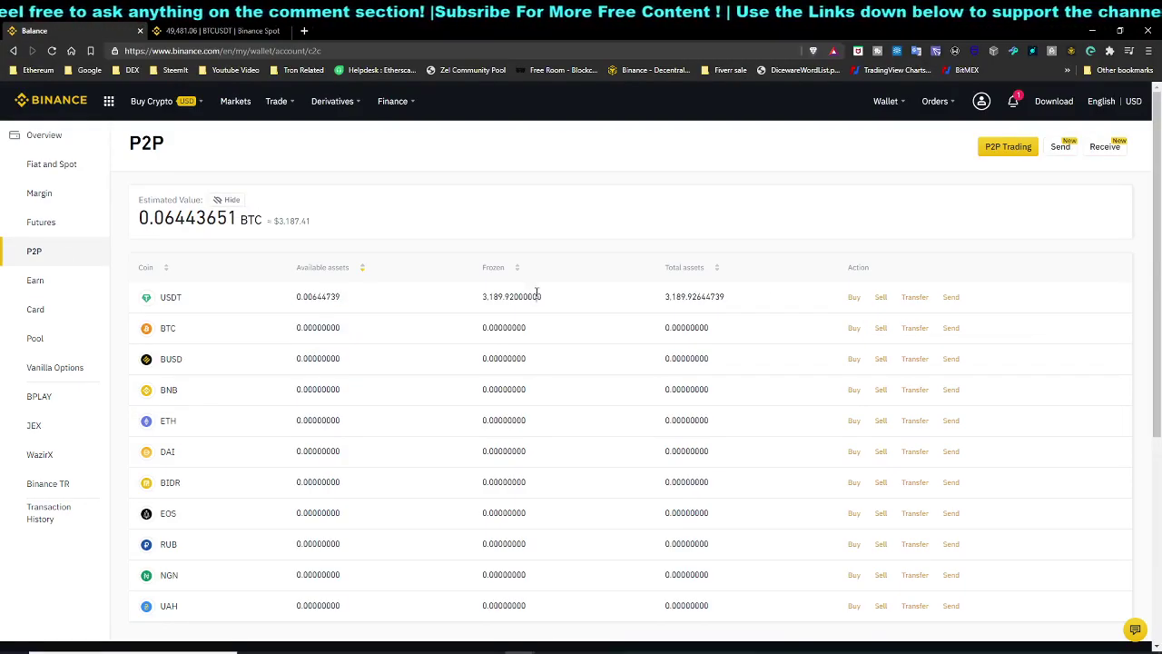
click(915, 298)
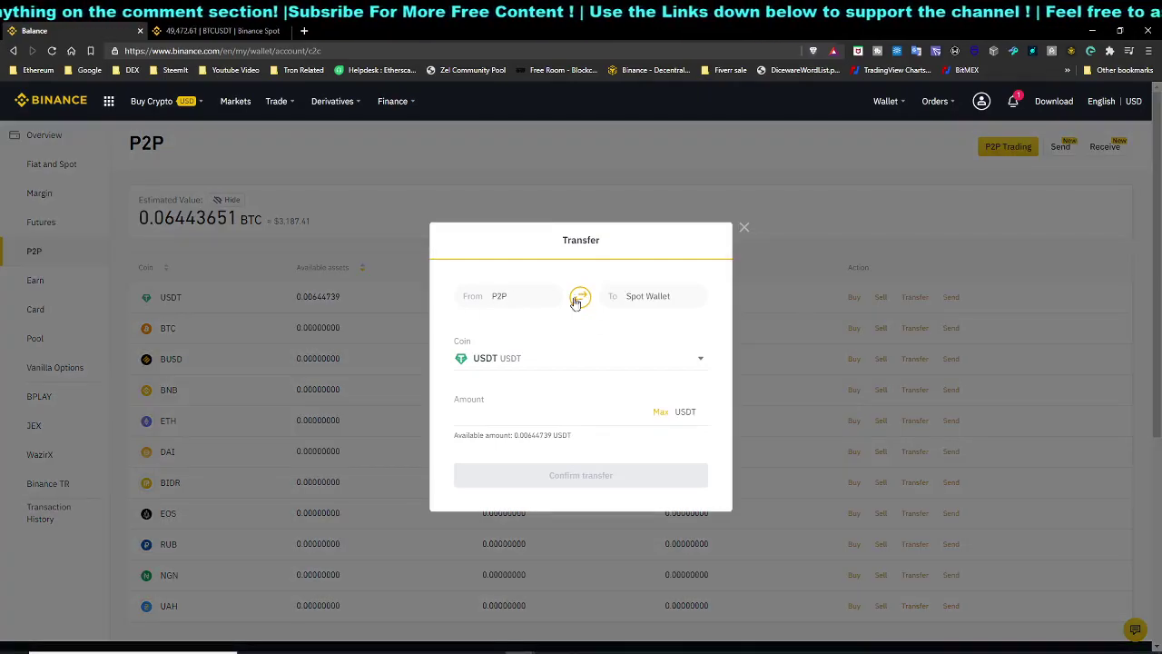
click(568, 412)
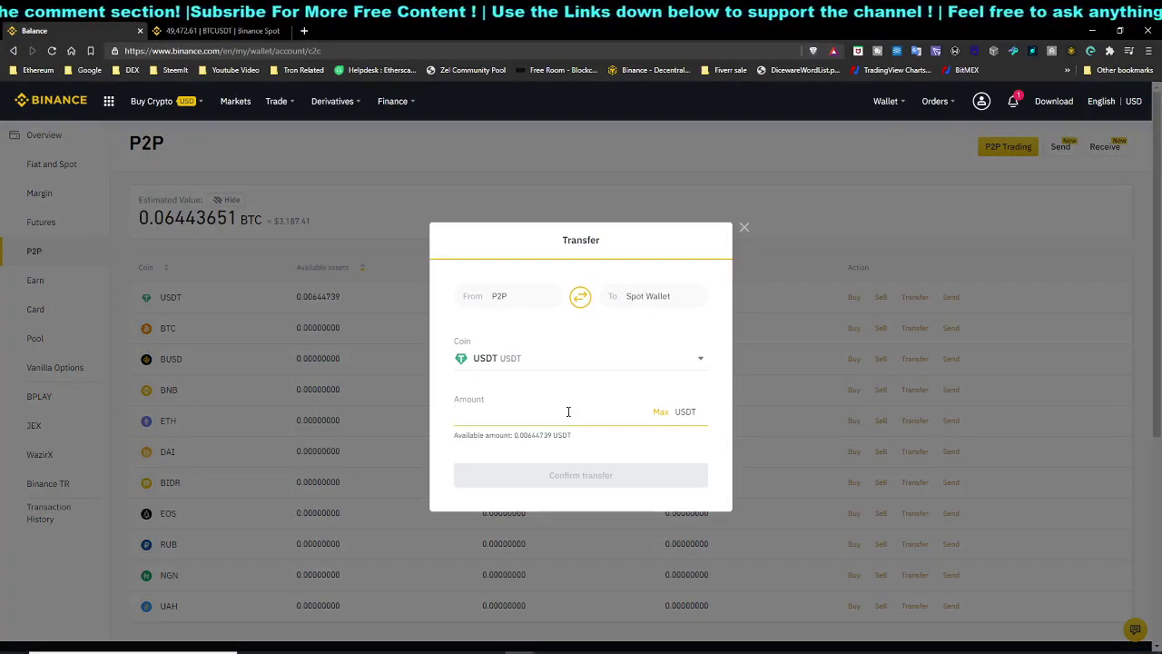
text(137)
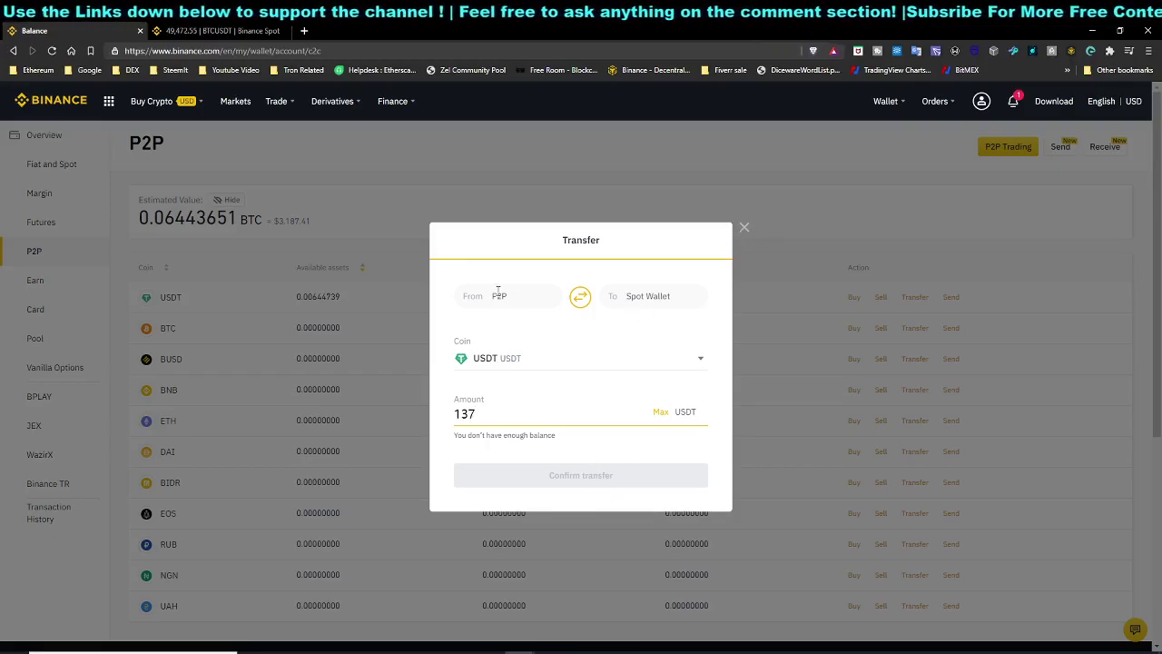
click(744, 227)
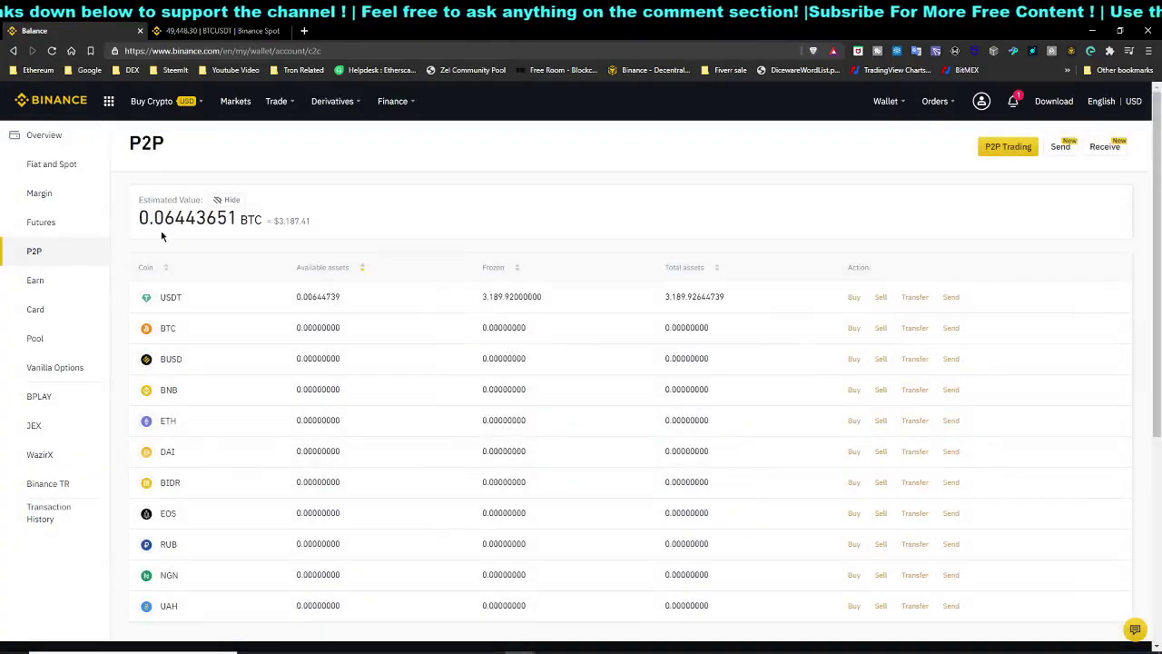
Step: Reopen Trade > Advanced to load the BTC/USDT chart, order book and buy form
click(308, 204)
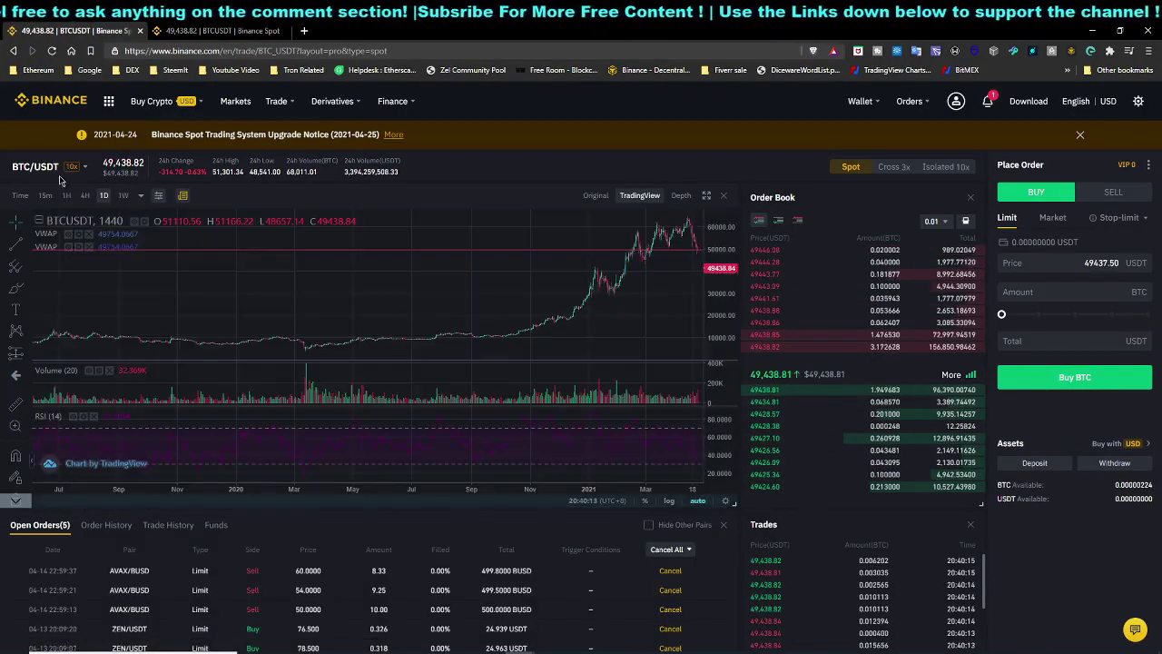
mouse_move(36, 166)
mouse_move(136, 188)
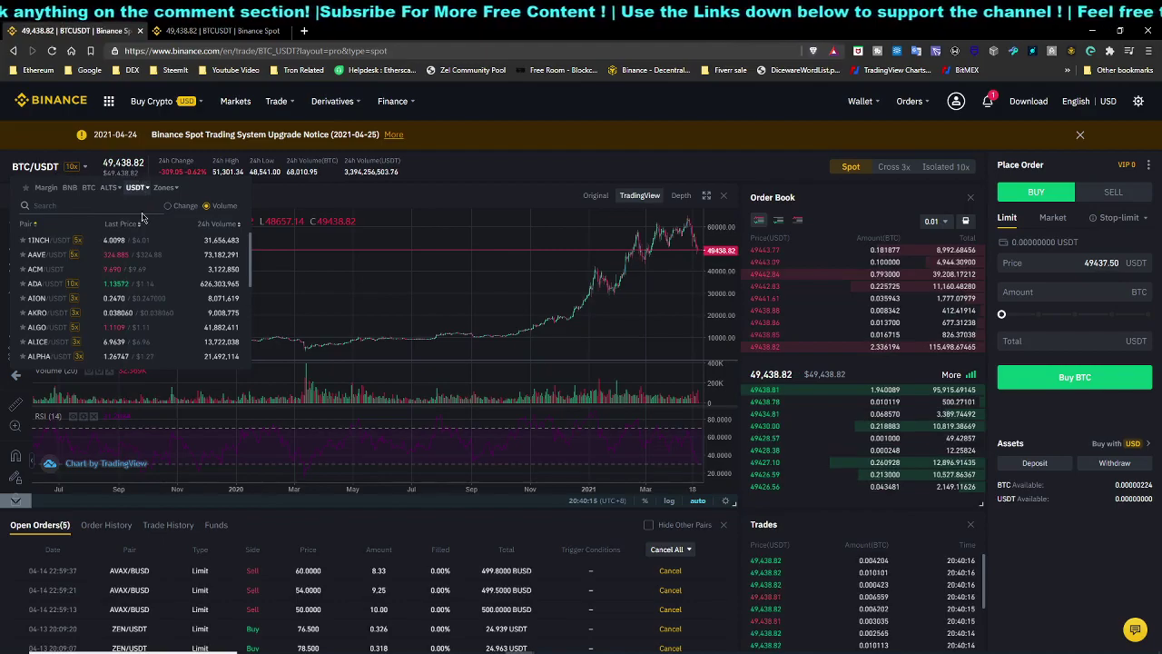